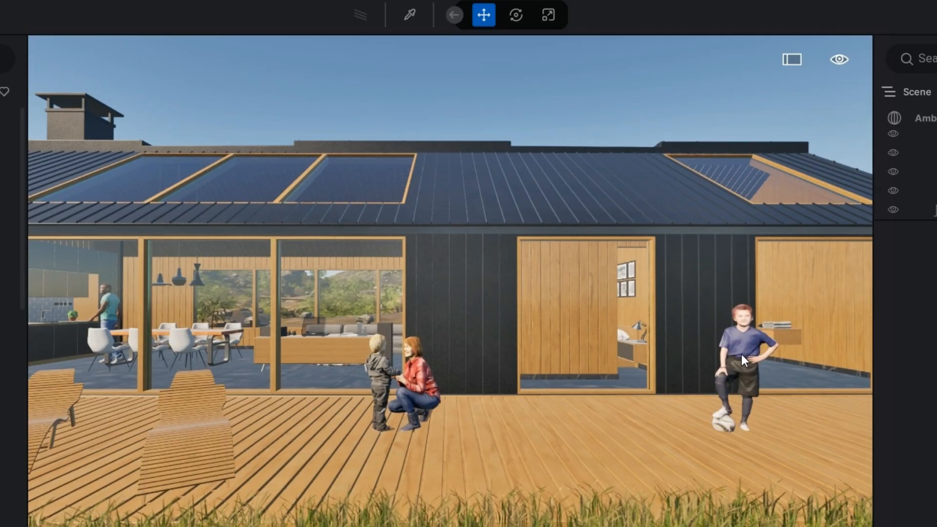
Step: Hide the posed human Antoine, the boy standing with a ball on the deck
click(736, 328)
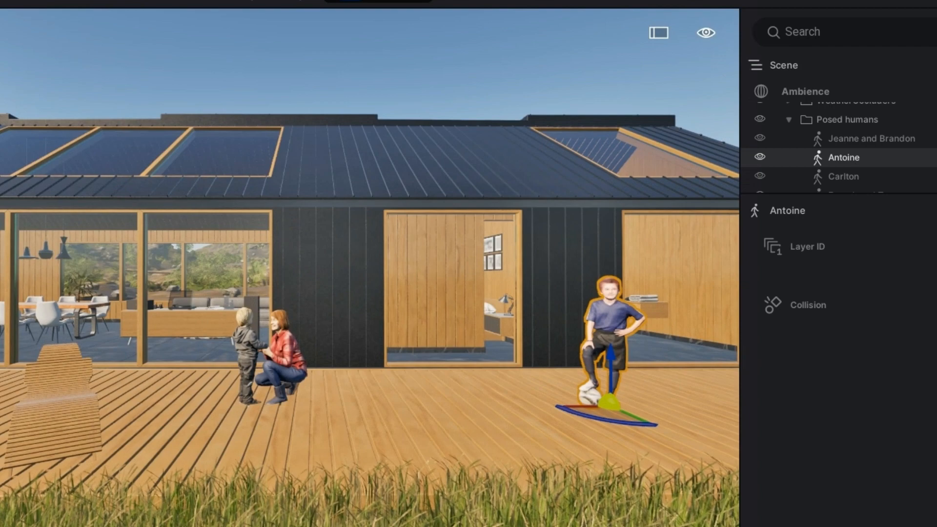
click(936, 157)
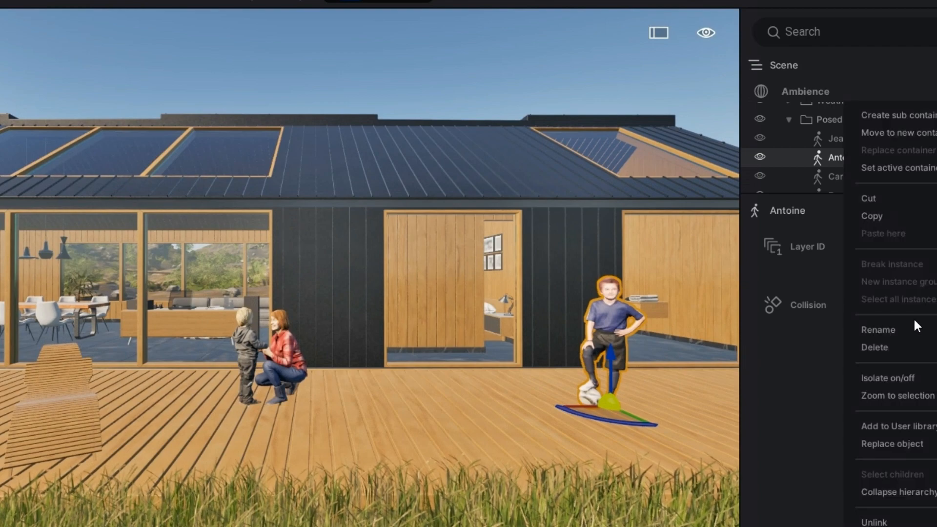
click(760, 157)
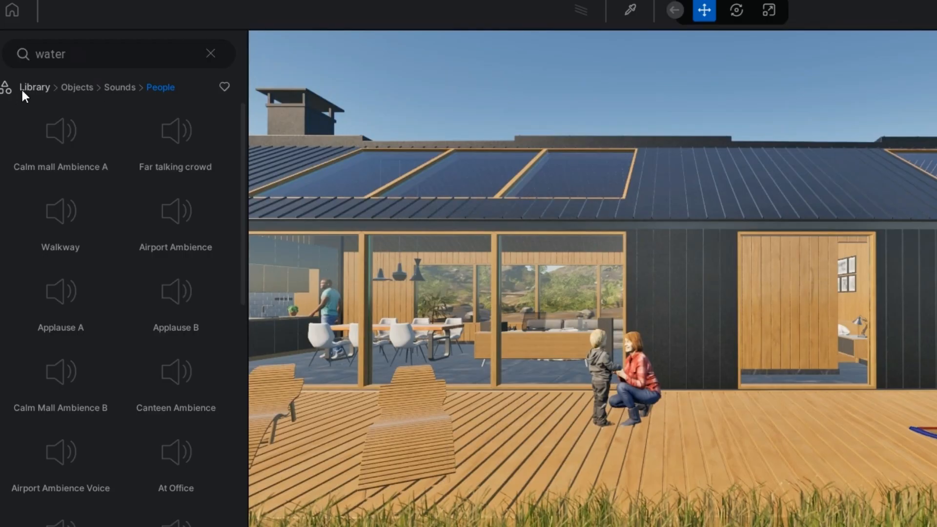
Step: Place the Far talking crowd sound from the library's People sounds inside the dining area
click(21, 88)
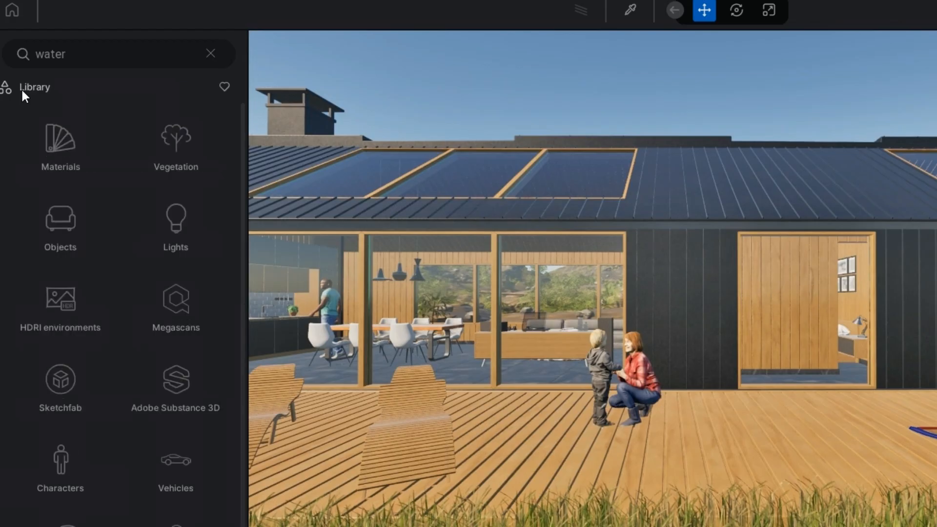
click(66, 218)
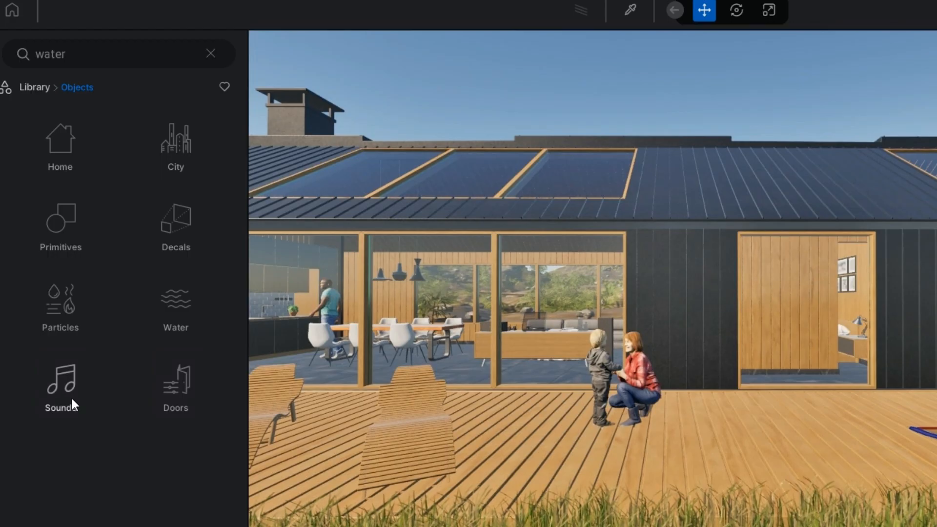
click(63, 383)
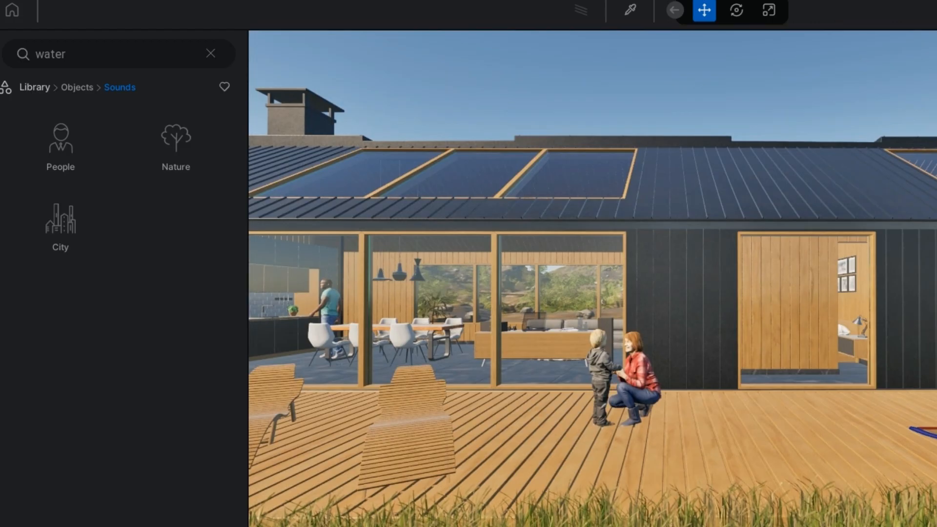
shift+middle_drag(907, 315, 197, 328)
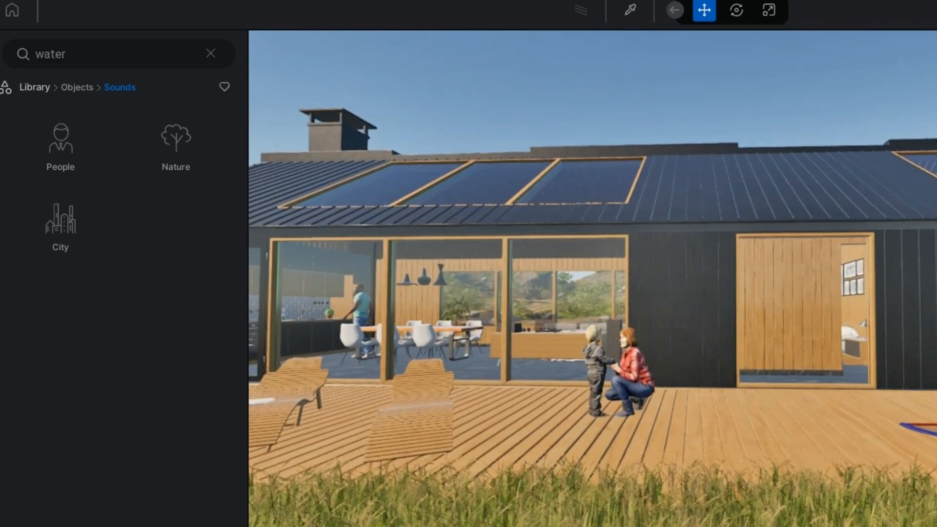
click(63, 126)
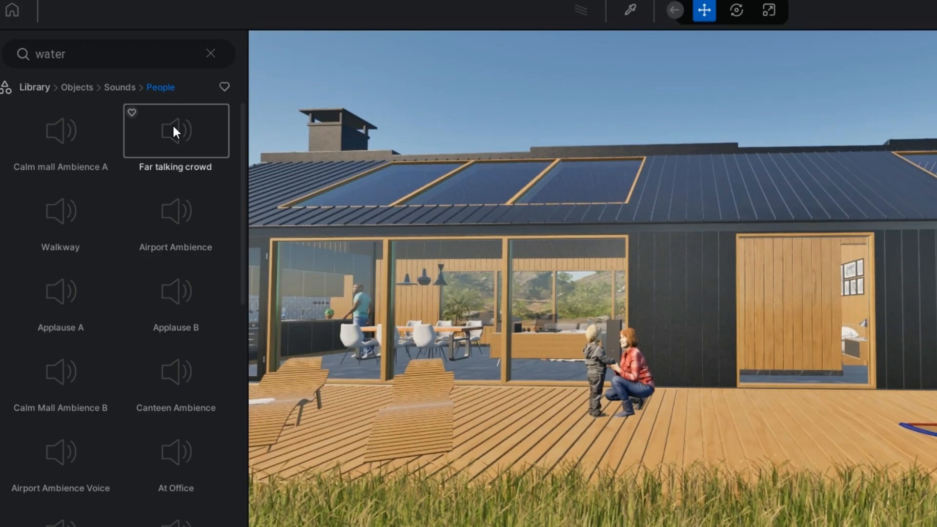
drag(174, 127, 473, 308)
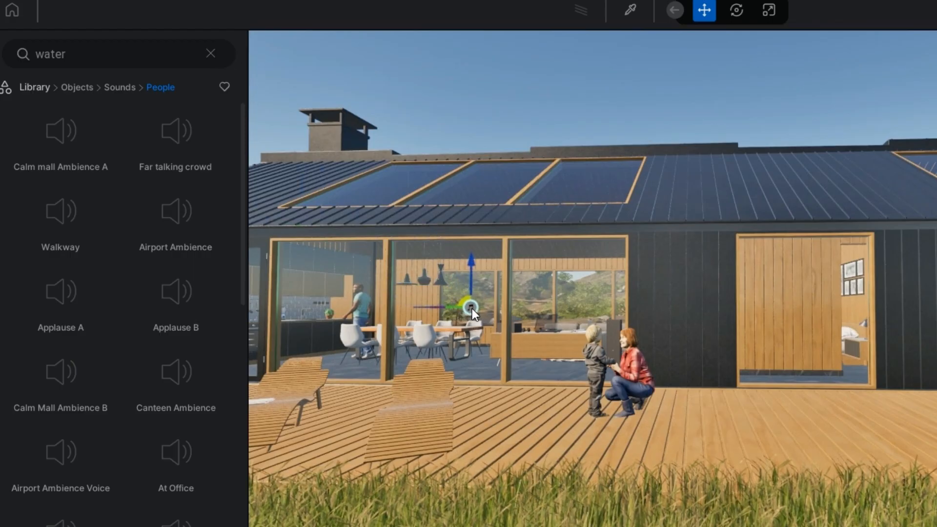
click(473, 309)
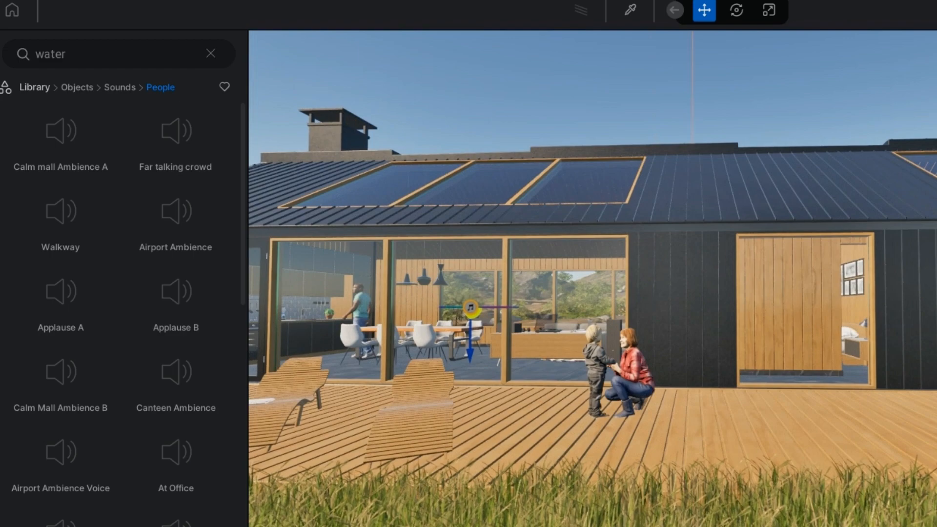
Step: Reduce the crowd sound's Distance to a small radius
drag(861, 489, 737, 497)
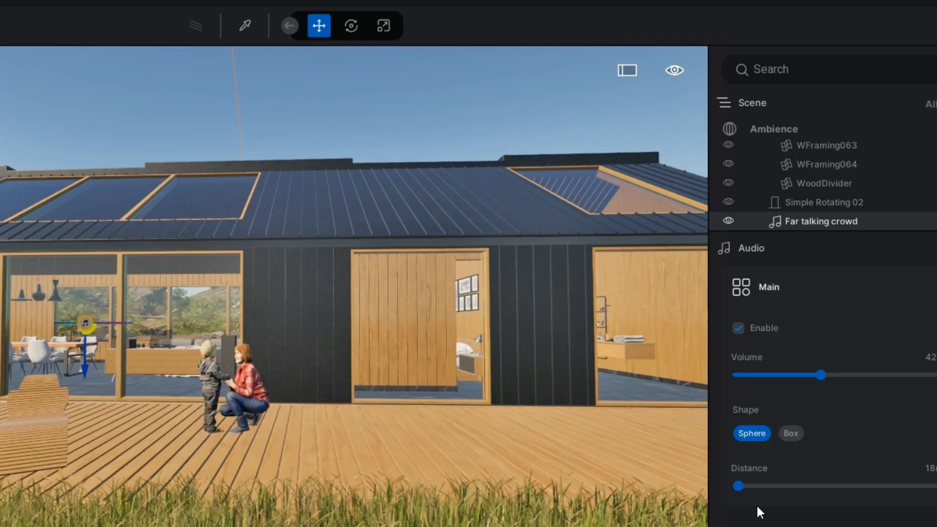
drag(737, 486, 756, 488)
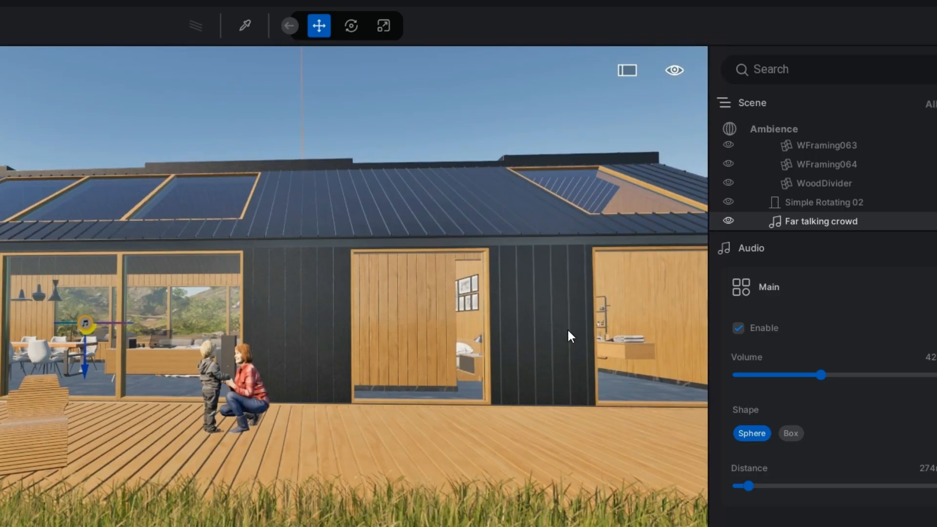
Step: Look around the house exterior and into the bathroom to check where sounds could go
shift+middle_drag(538, 331, 427, 366)
scroll(604, 404, up, 5)
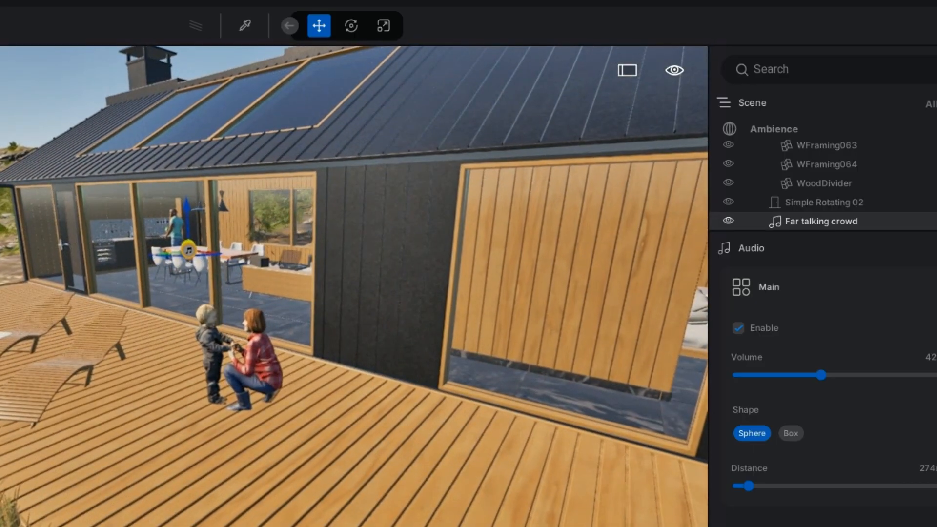
right_drag(605, 403, 706, 412)
click(601, 380)
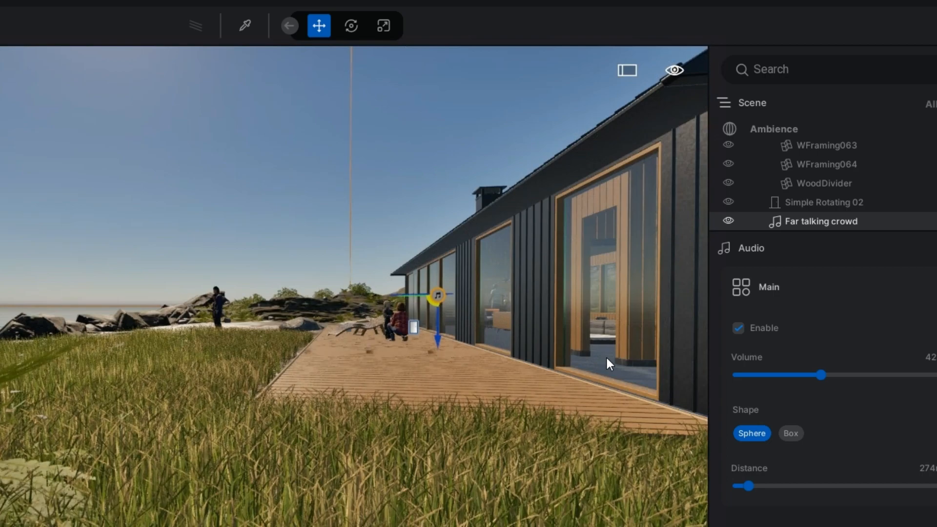
scroll(608, 358, up, 2)
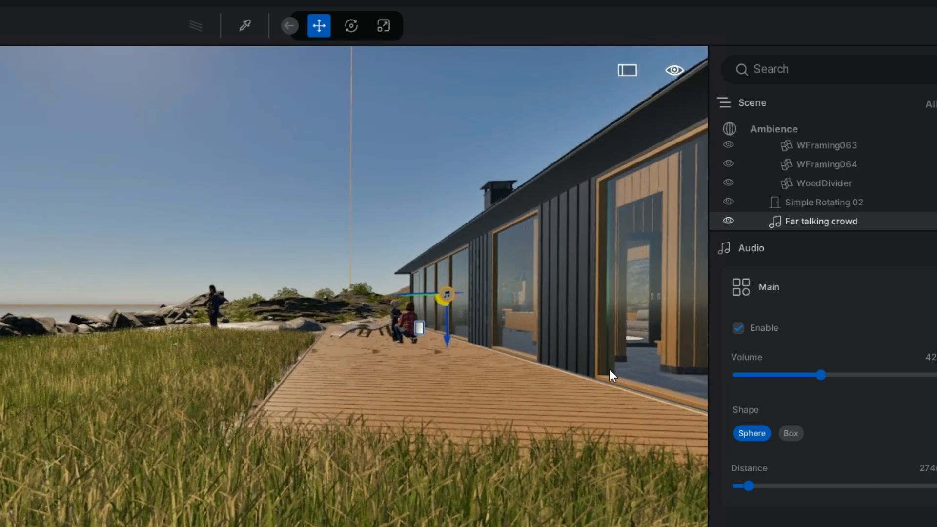
right_drag(498, 371, 573, 372)
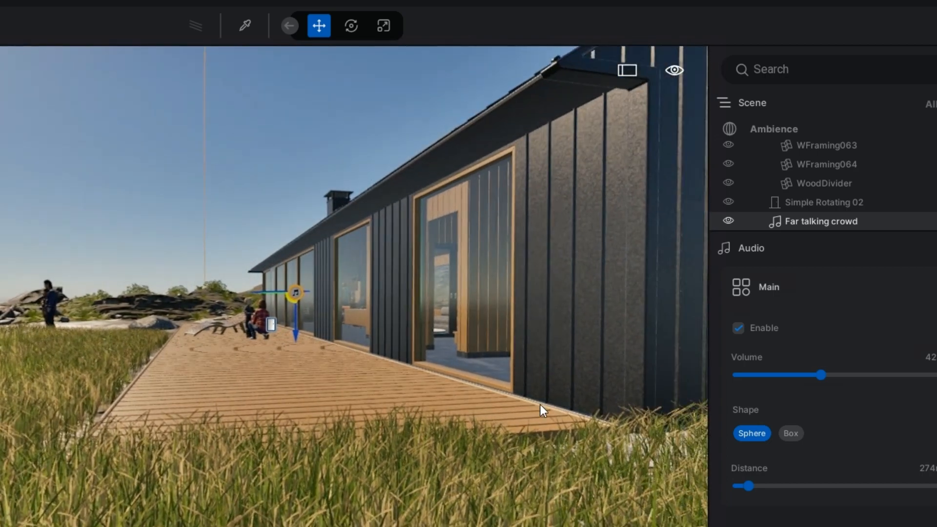
shift+middle_drag(512, 386, 630, 394)
scroll(380, 432, down, 5)
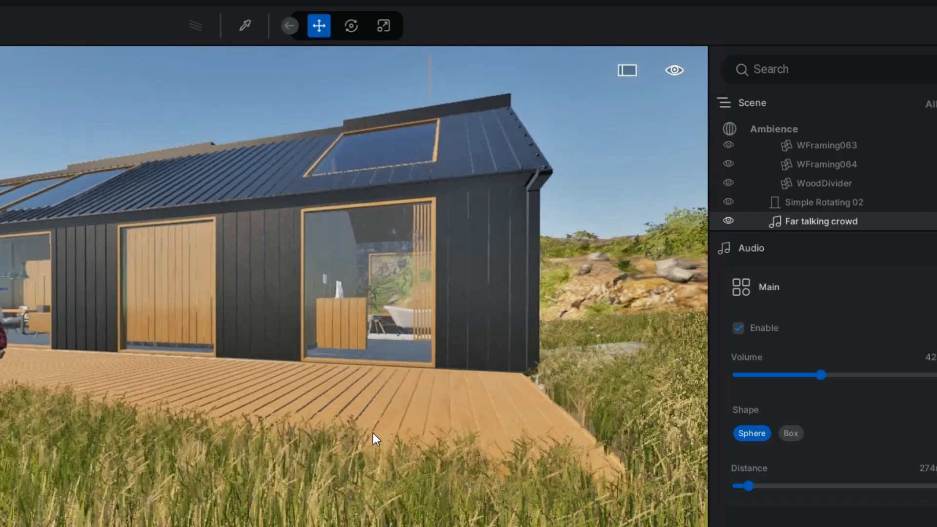
scroll(373, 433, up, 5)
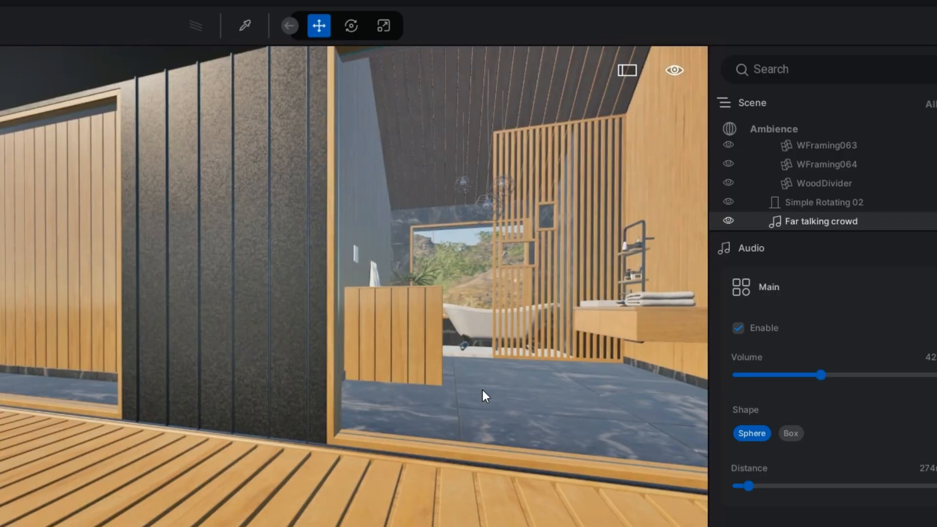
scroll(482, 390, up, 4)
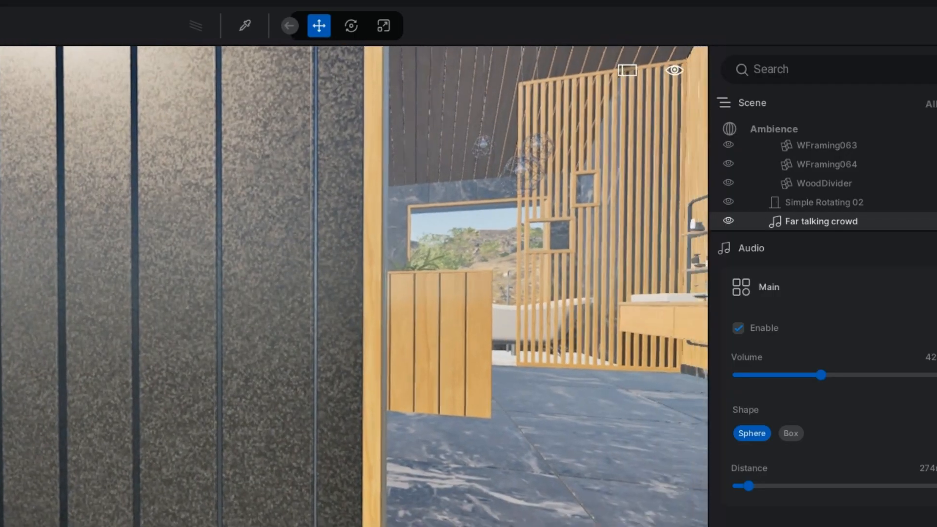
right_drag(547, 406, 627, 424)
scroll(628, 424, up, 2)
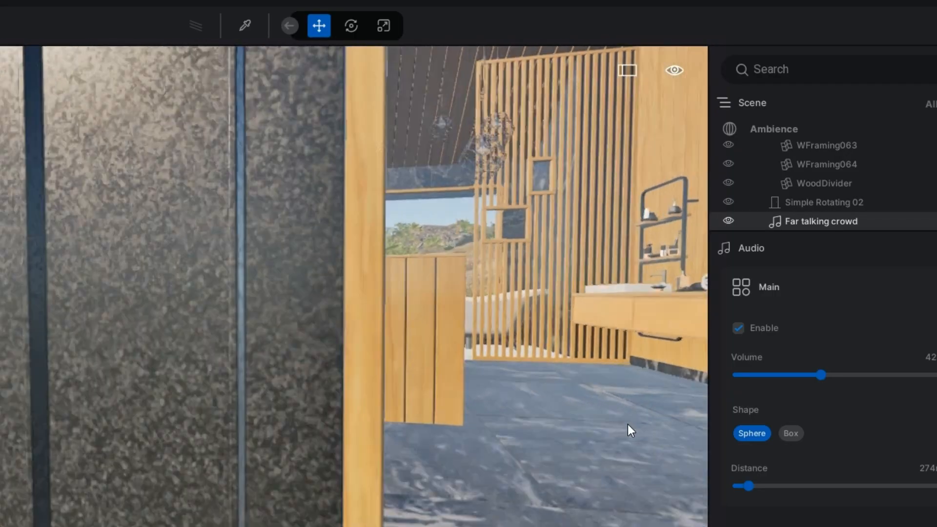
scroll(628, 424, down, 4)
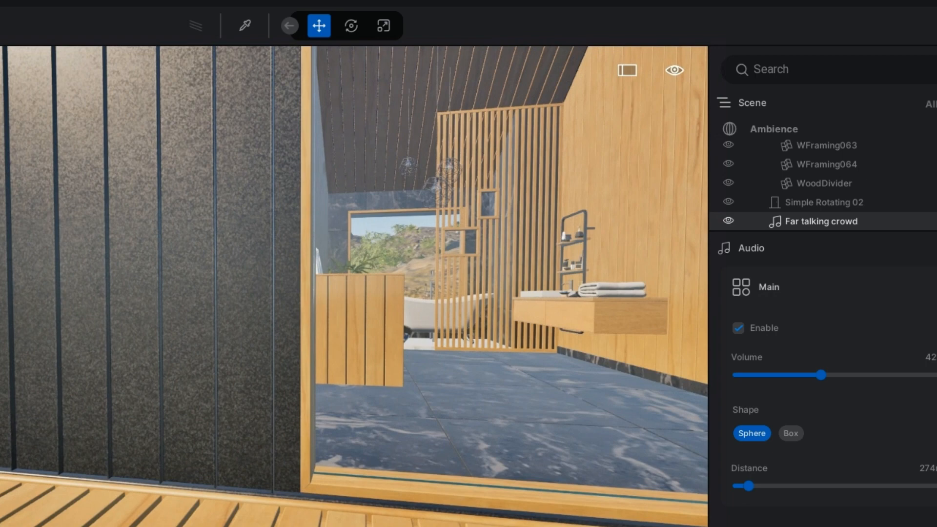
scroll(161, 466, up, 3)
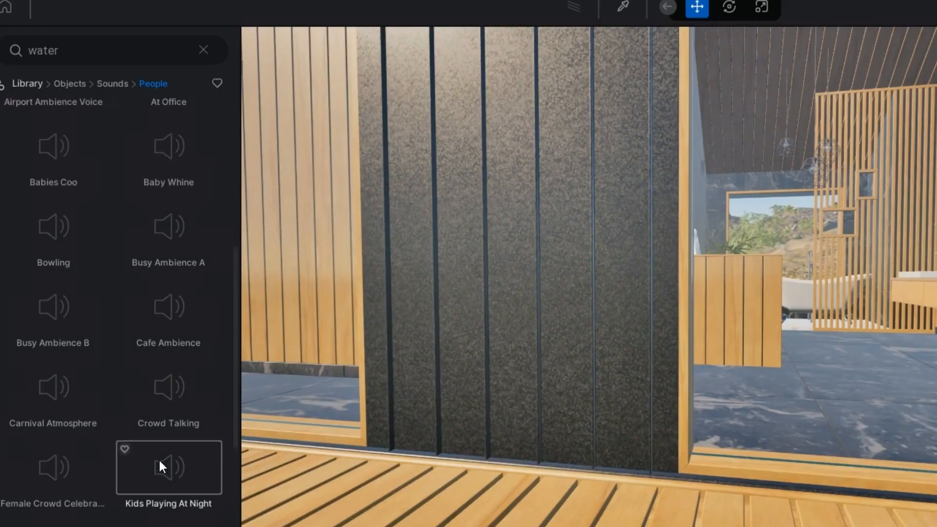
Step: Browse the People sound list, then open and browse the Nature sounds category
scroll(159, 461, up, 5)
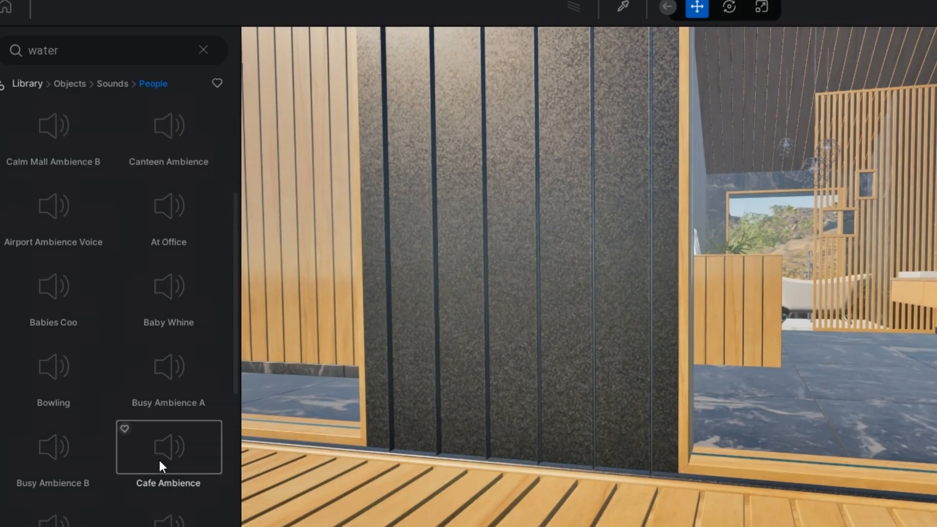
scroll(160, 461, up, 3)
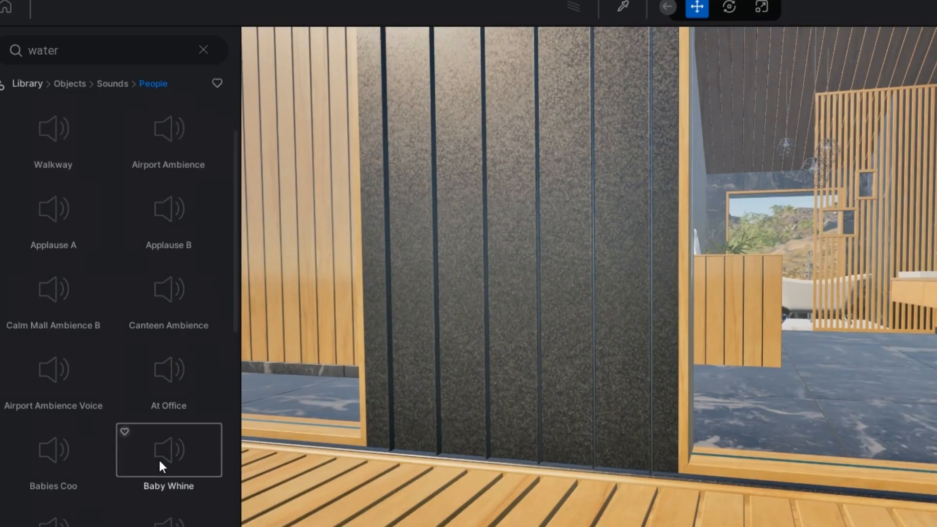
scroll(160, 463, up, 1)
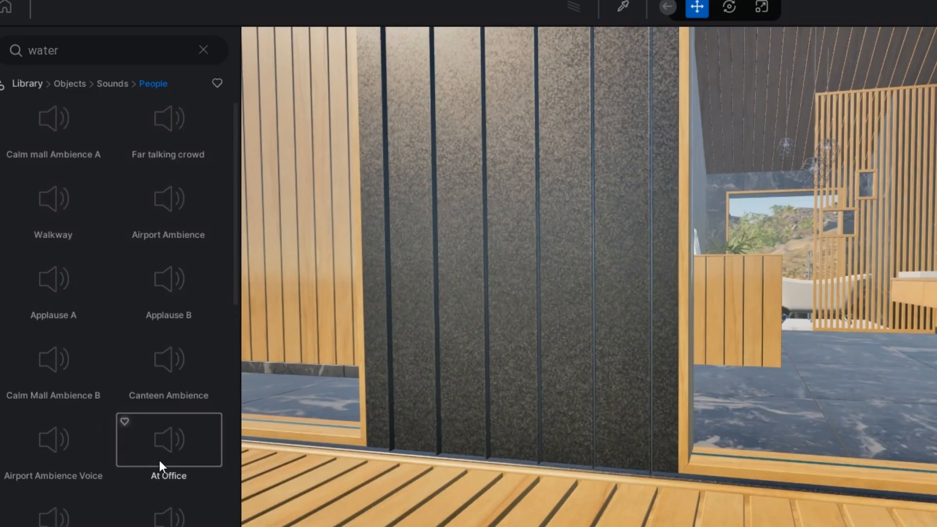
scroll(160, 461, up, 1)
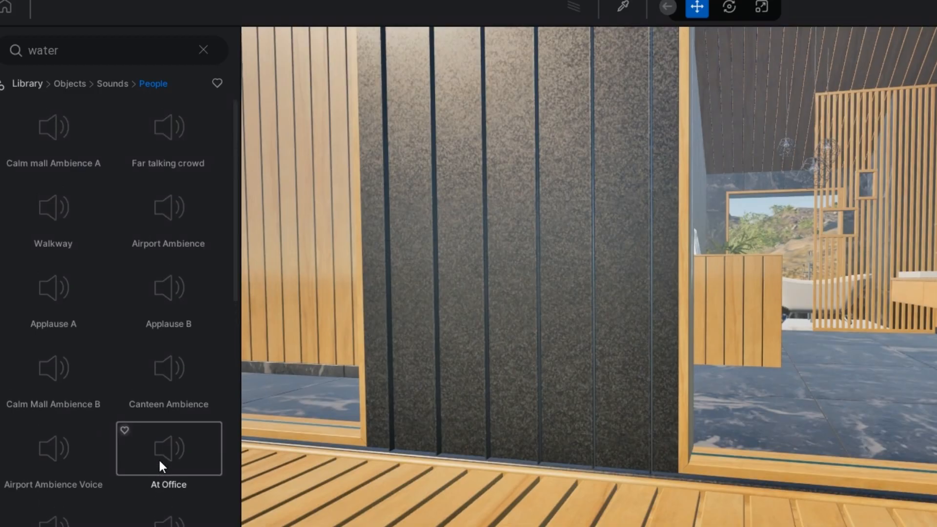
scroll(159, 458, down, 2)
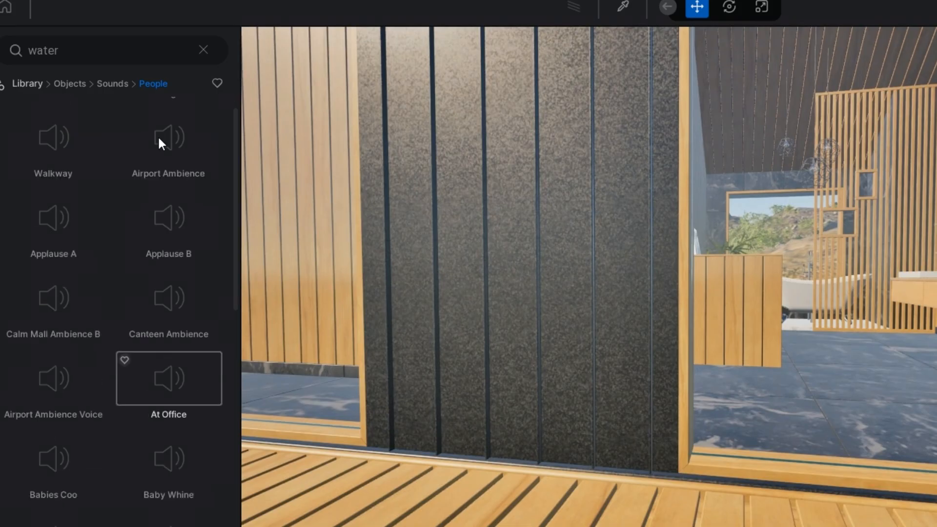
click(120, 83)
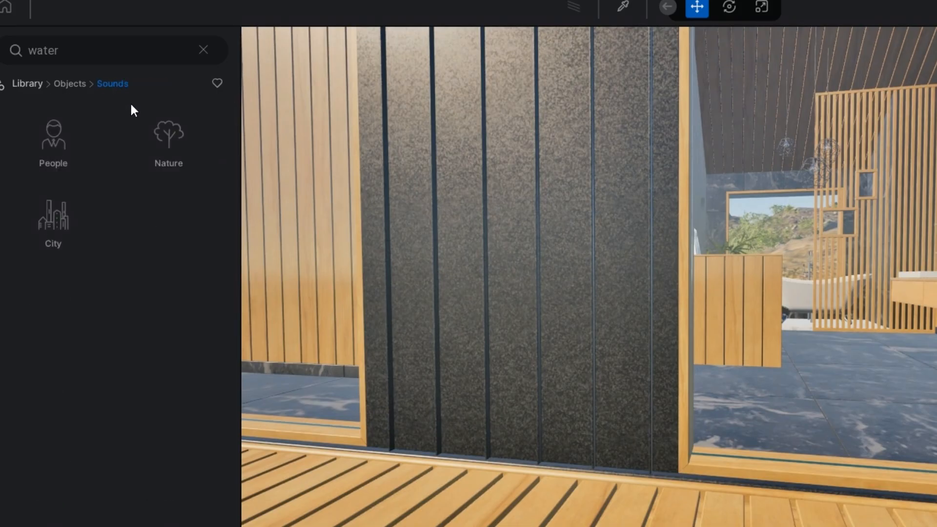
click(179, 139)
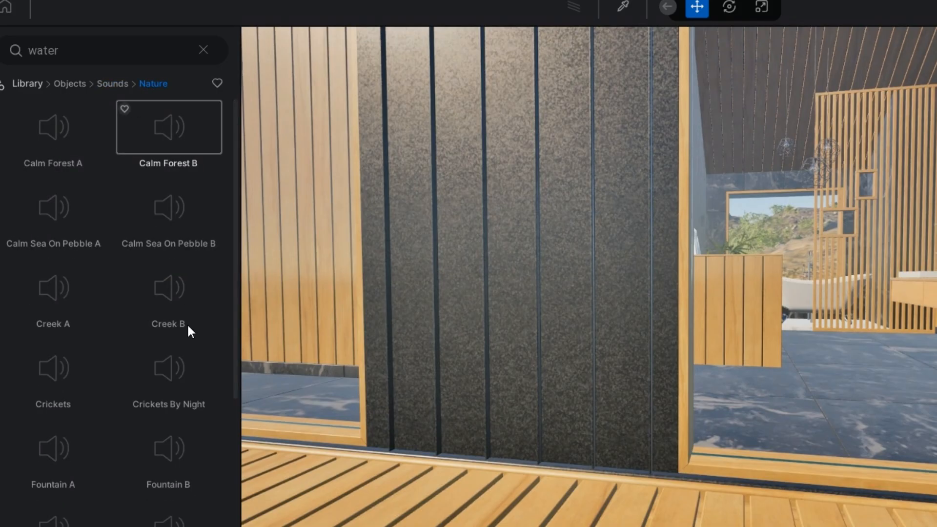
scroll(189, 329, down, 5)
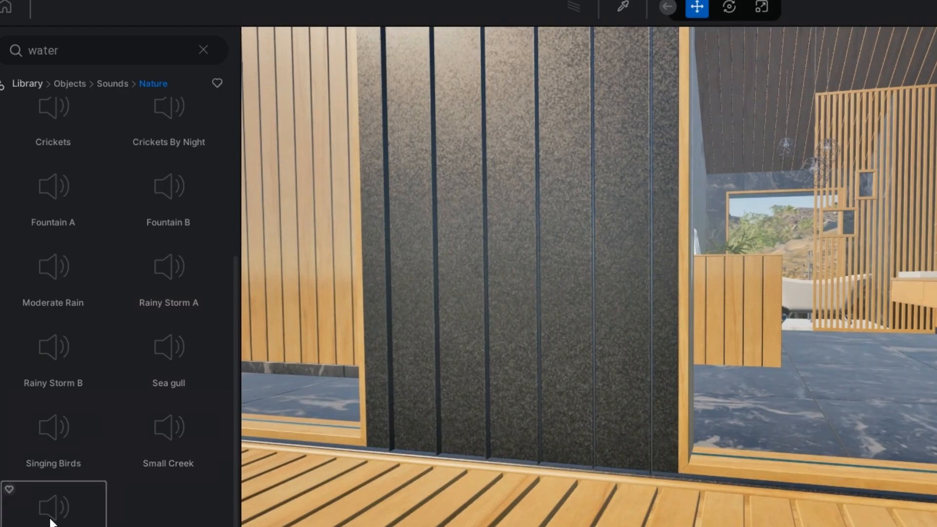
drag(794, 433, 850, 367)
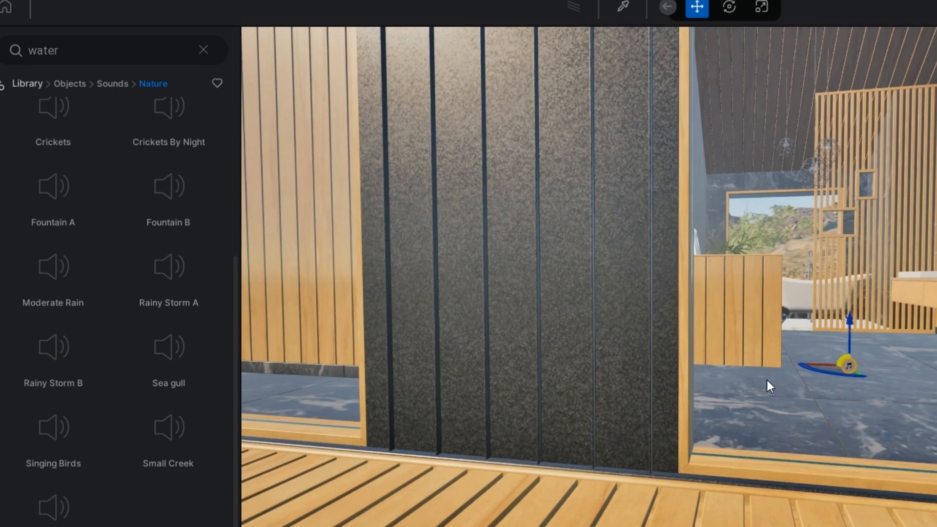
key(Delete)
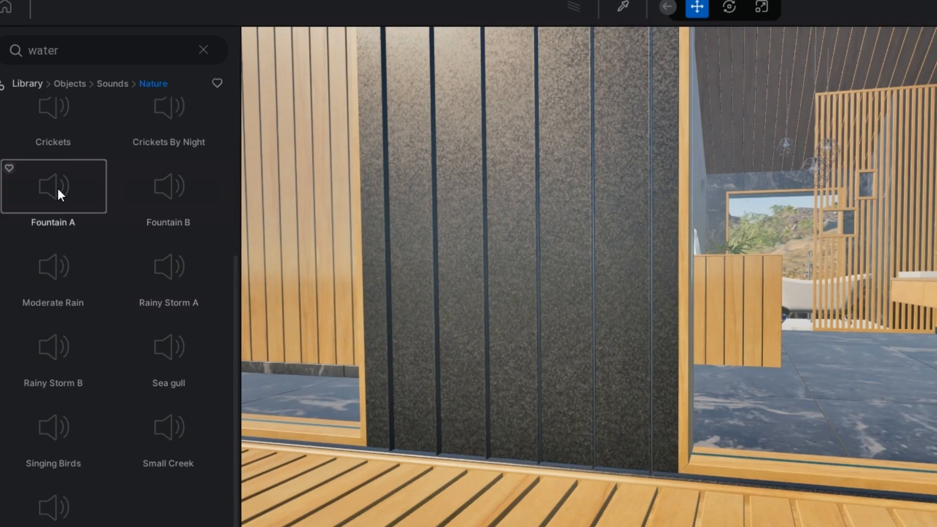
Step: Place the Fountain A nature sound inside the bathroom near the bathtub
drag(57, 186, 888, 294)
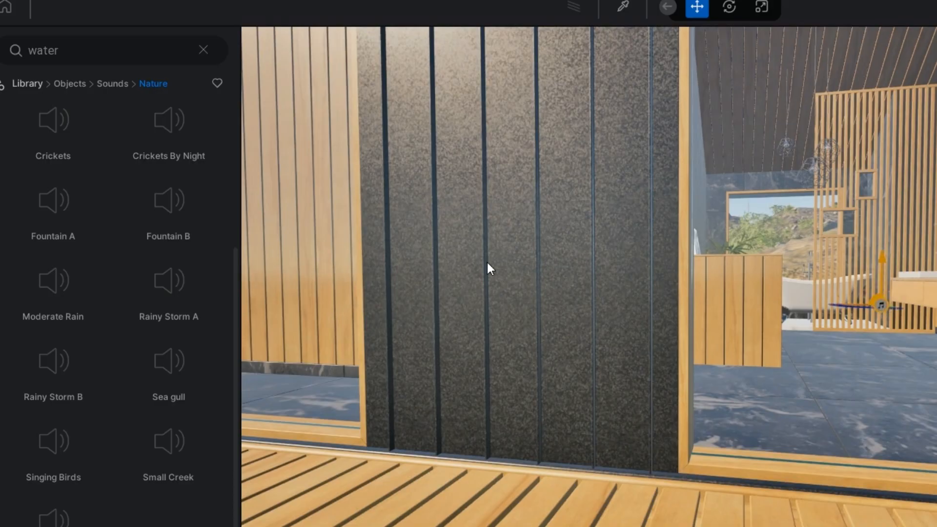
scroll(497, 321, down, 5)
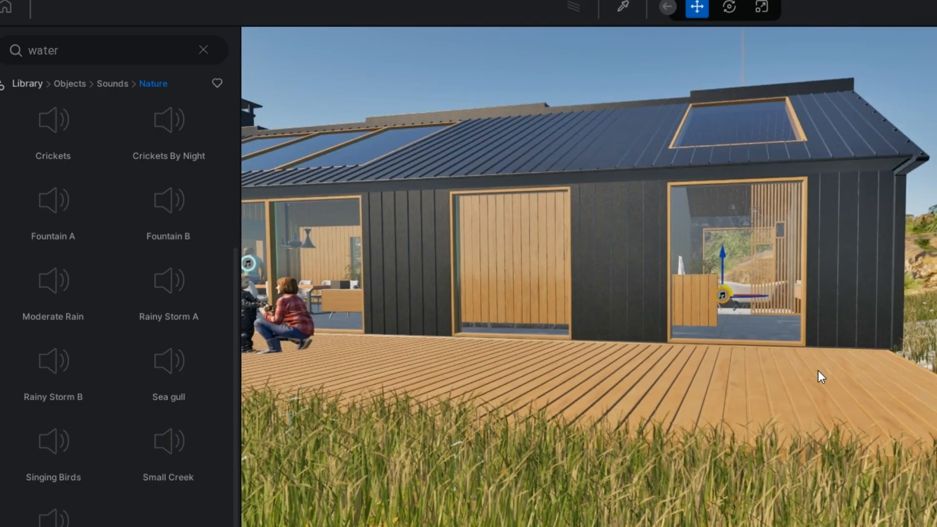
scroll(787, 368, up, 5)
scroll(787, 368, up, 8)
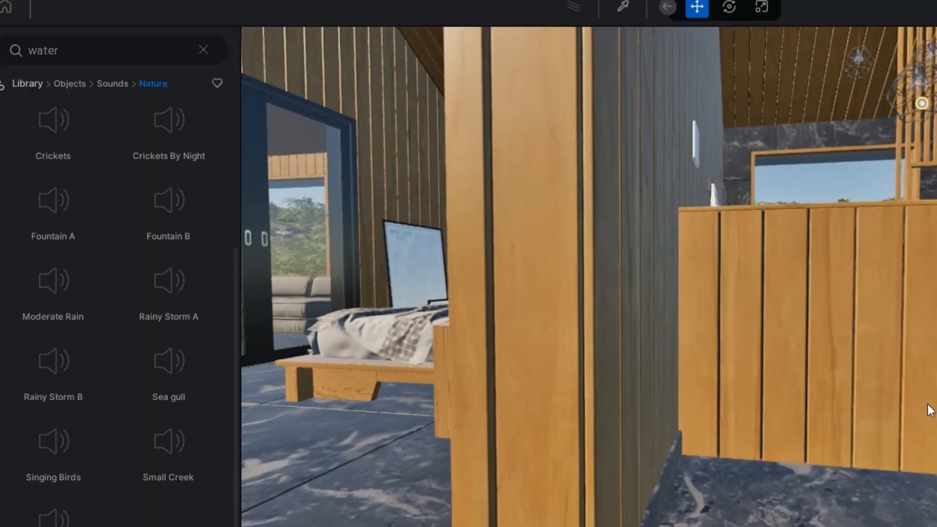
Step: Move the view out of the bathroom to see the placed fountain sound from outside the house
shift+middle_drag(931, 410, 865, 395)
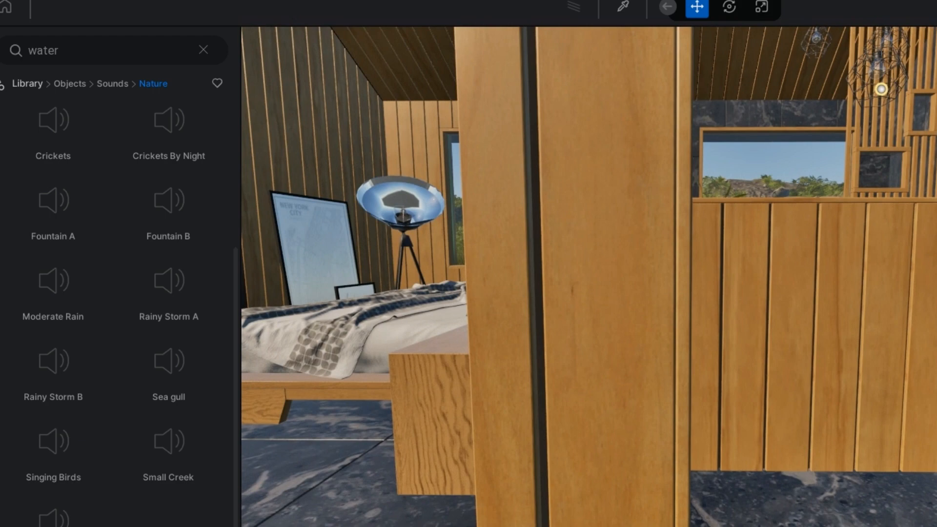
shift+middle_drag(520, 360, 526, 361)
scroll(528, 371, down, 5)
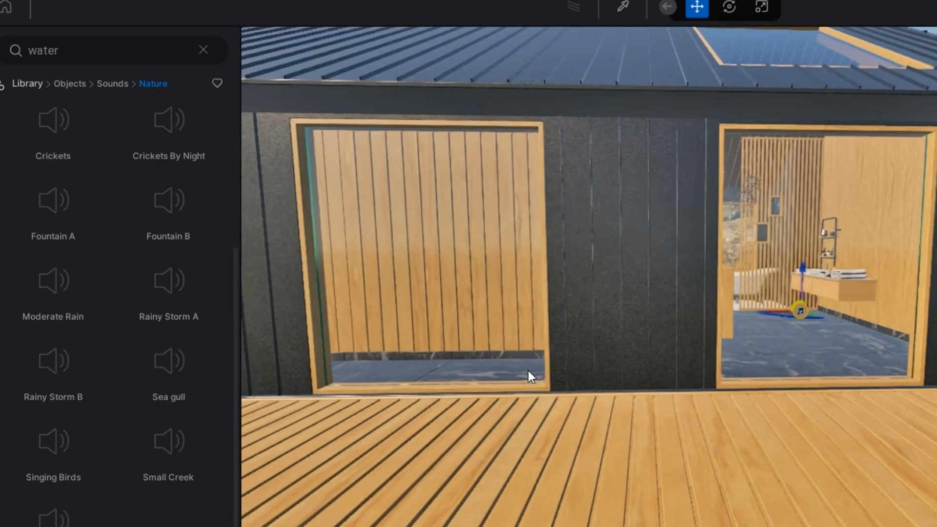
scroll(528, 370, down, 3)
scroll(528, 370, down, 4)
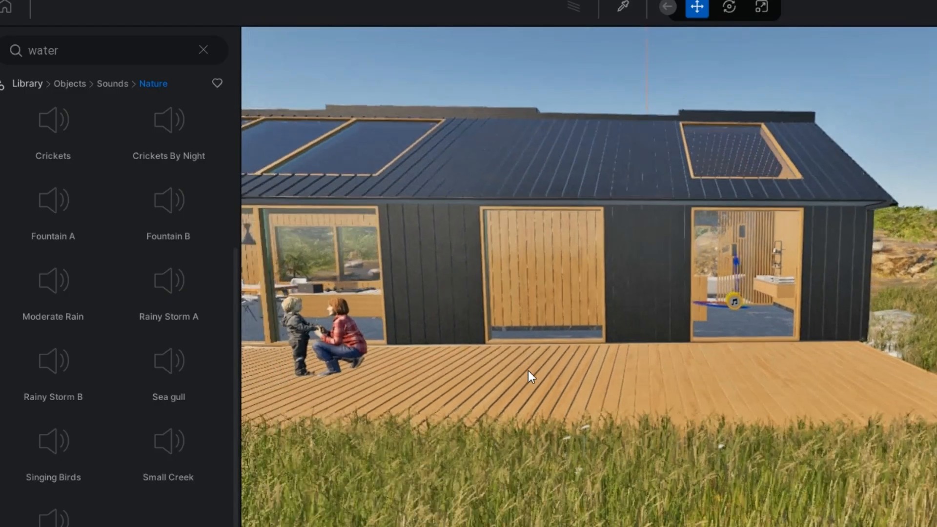
scroll(529, 371, down, 6)
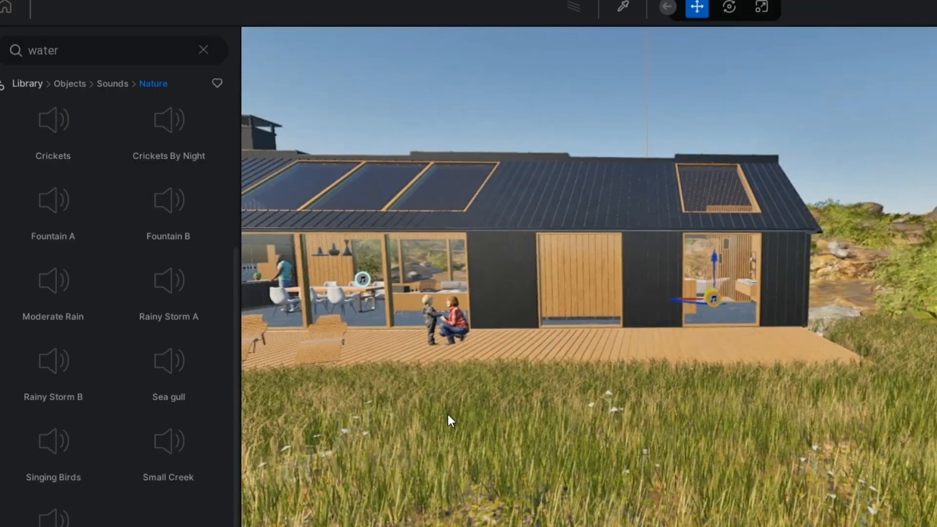
shift+middle_drag(448, 415, 483, 442)
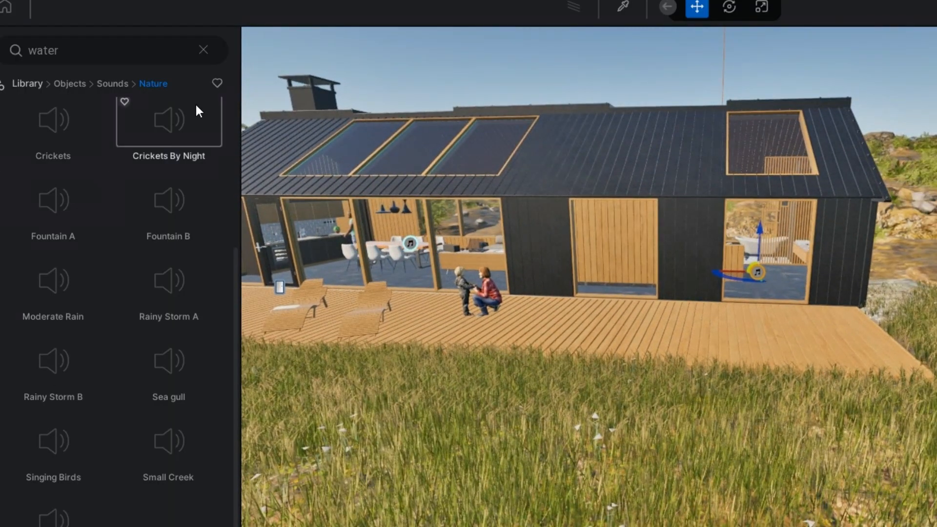
Step: Return to the Objects library and fly across the terrain to the rocky shoreline beyond the dock
click(73, 83)
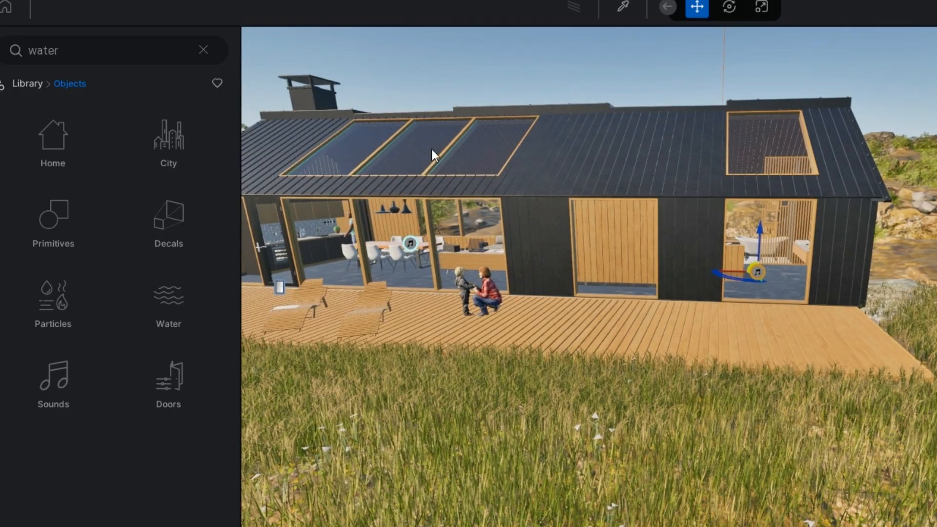
key(s)
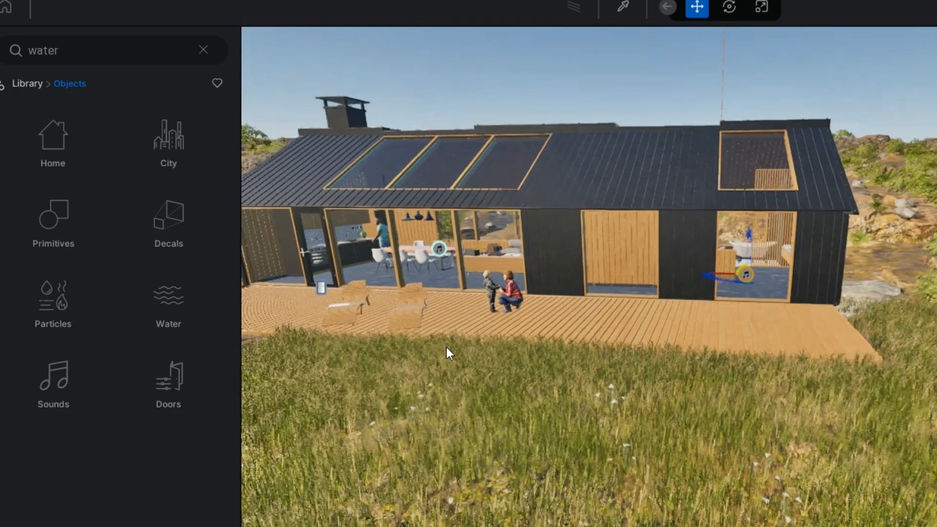
key(s)
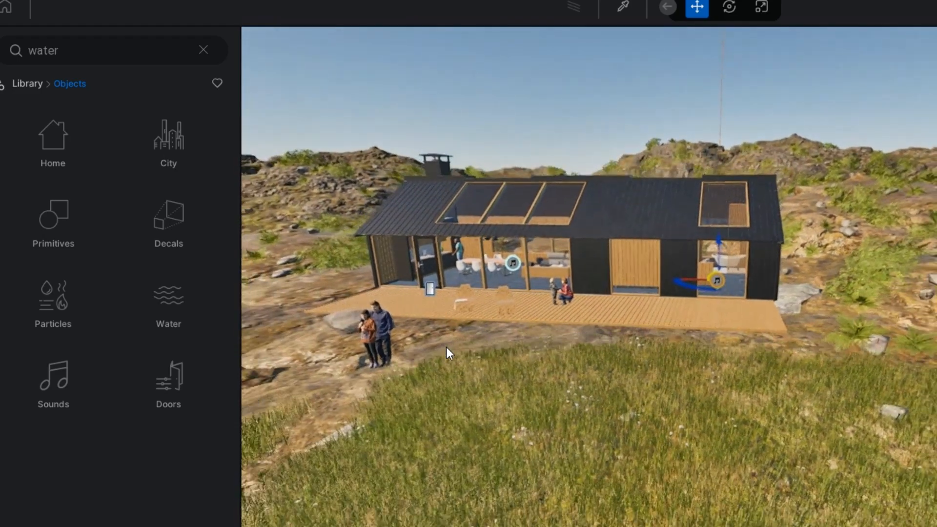
key(s)
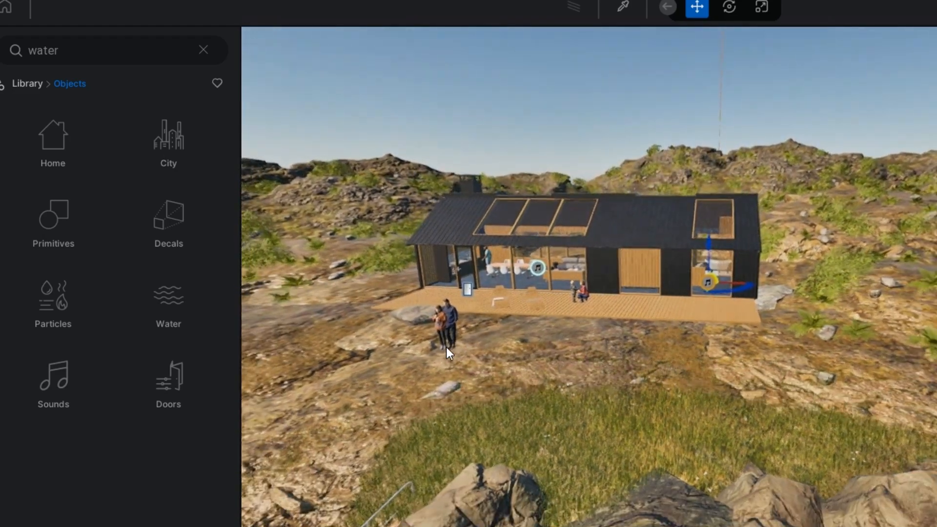
key(s)
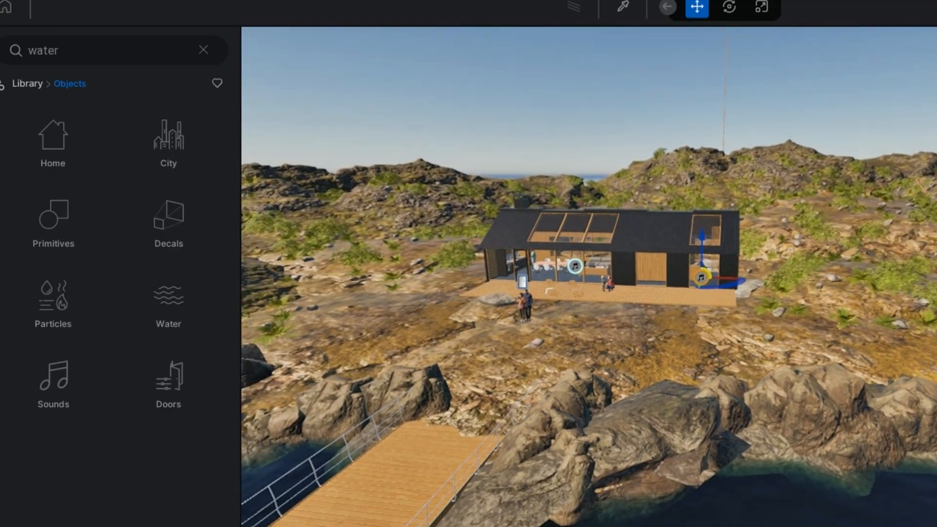
key(s)
right_drag(612, 404, 352, 423)
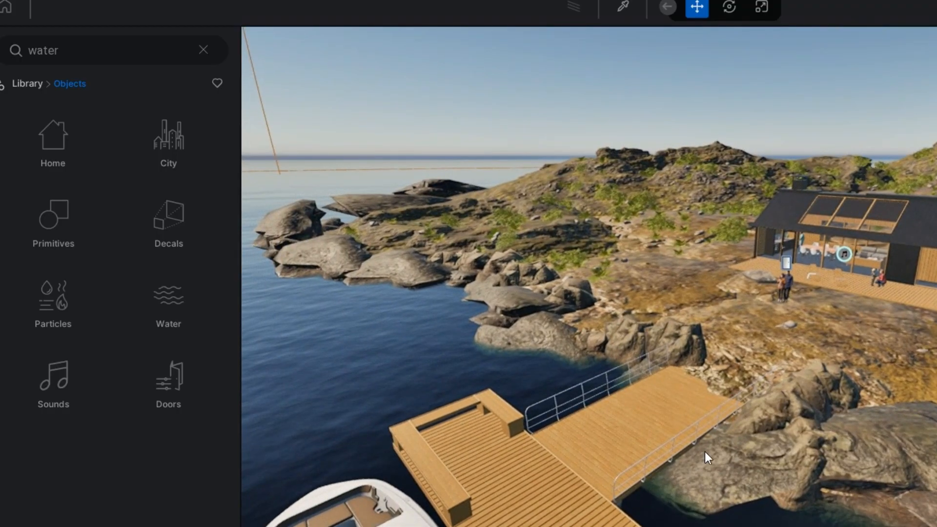
right_drag(649, 452, 455, 439)
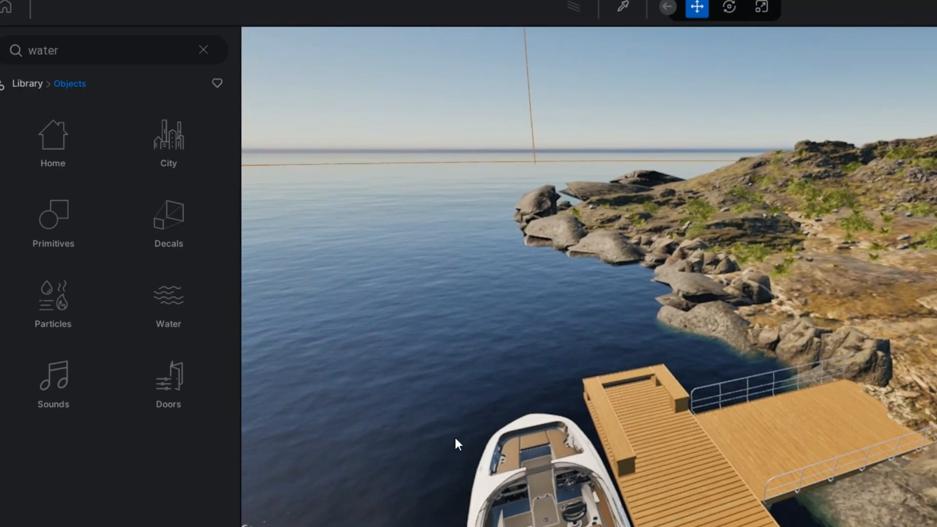
key(w)
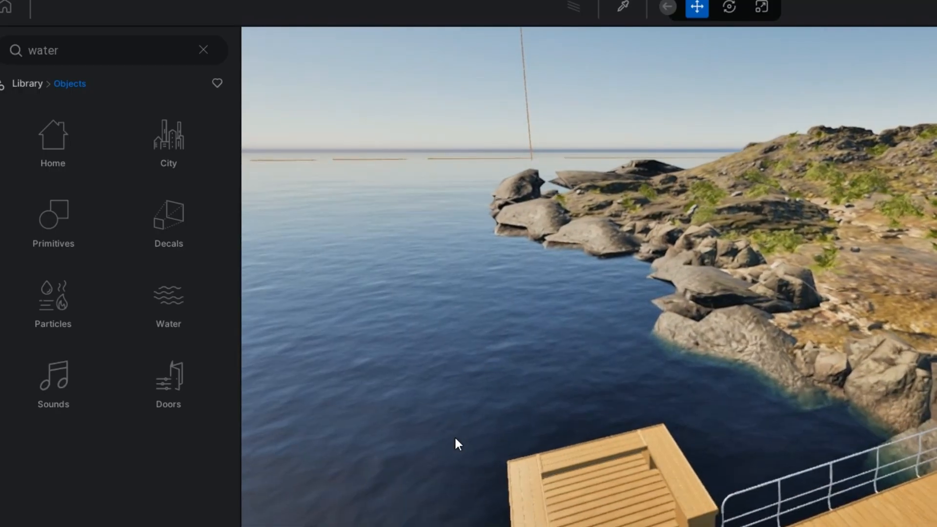
key(w)
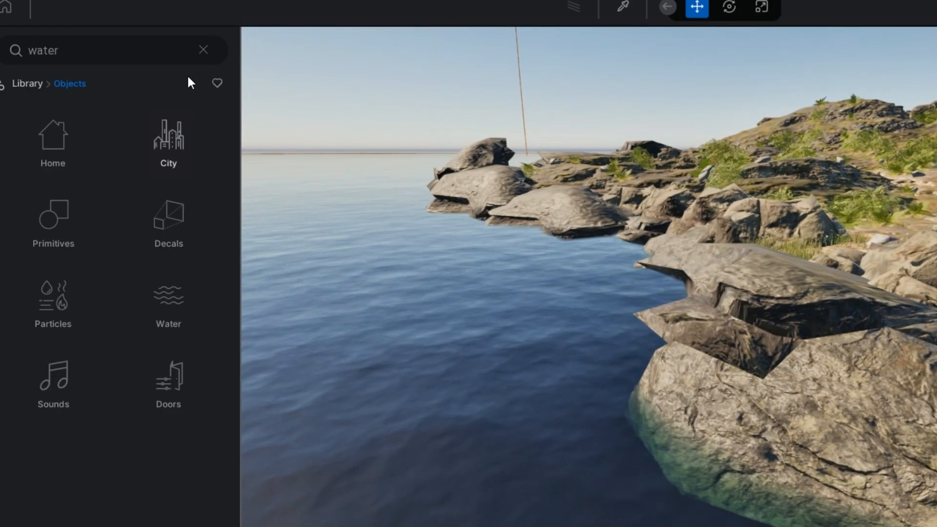
Step: Clear the library search and browse the Characters categories, ending in Animated humans
click(203, 51)
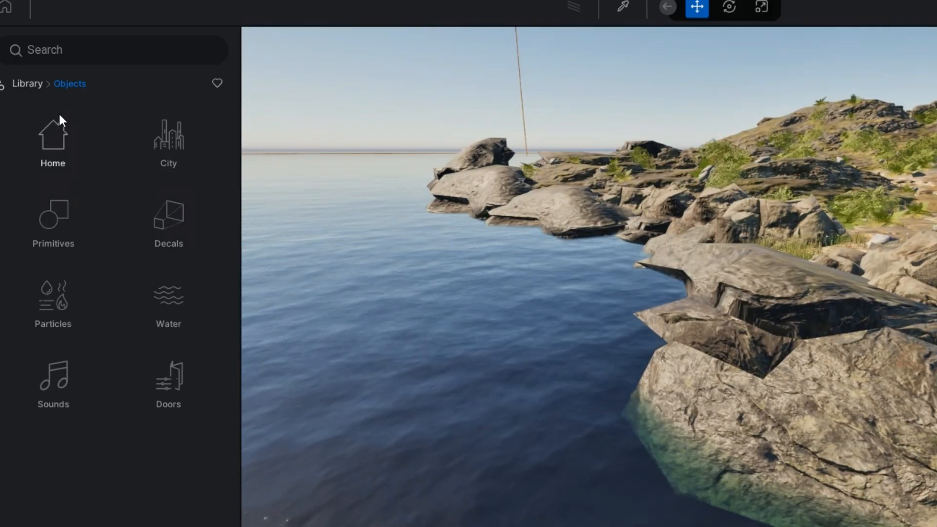
click(28, 85)
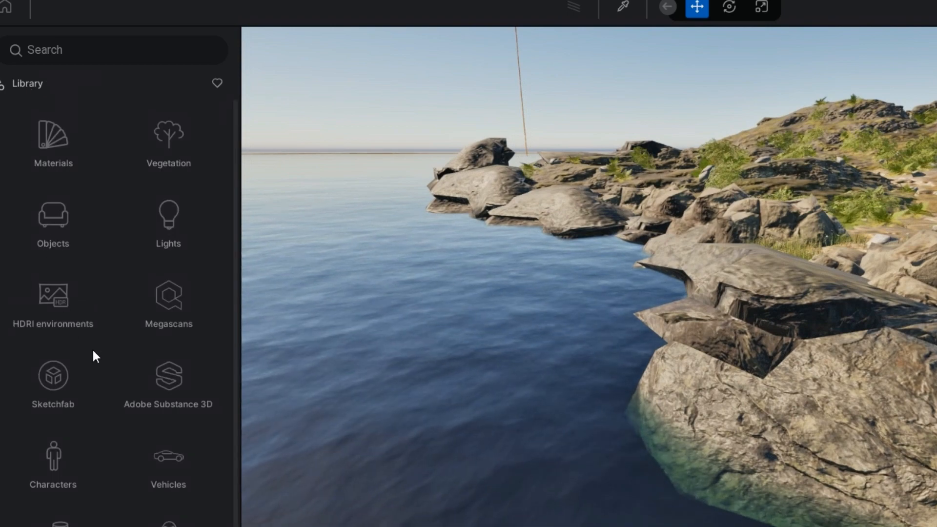
click(55, 464)
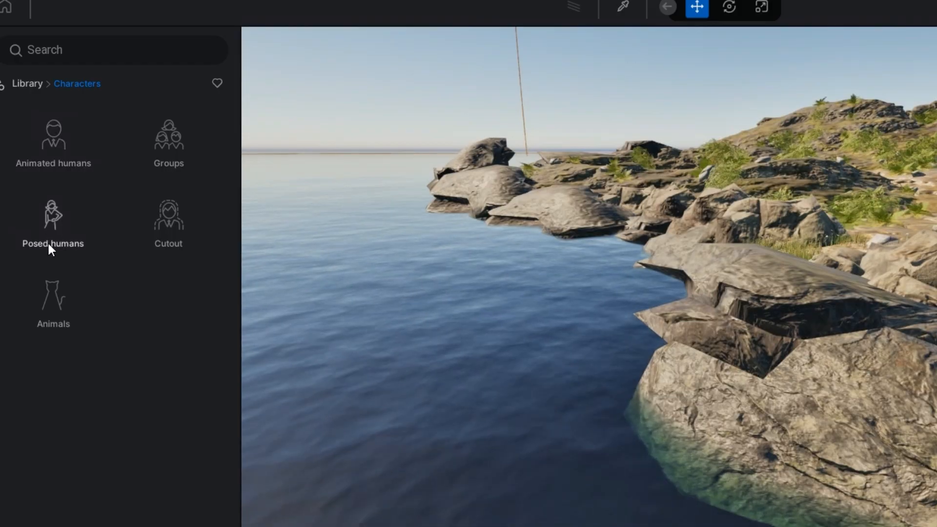
click(168, 222)
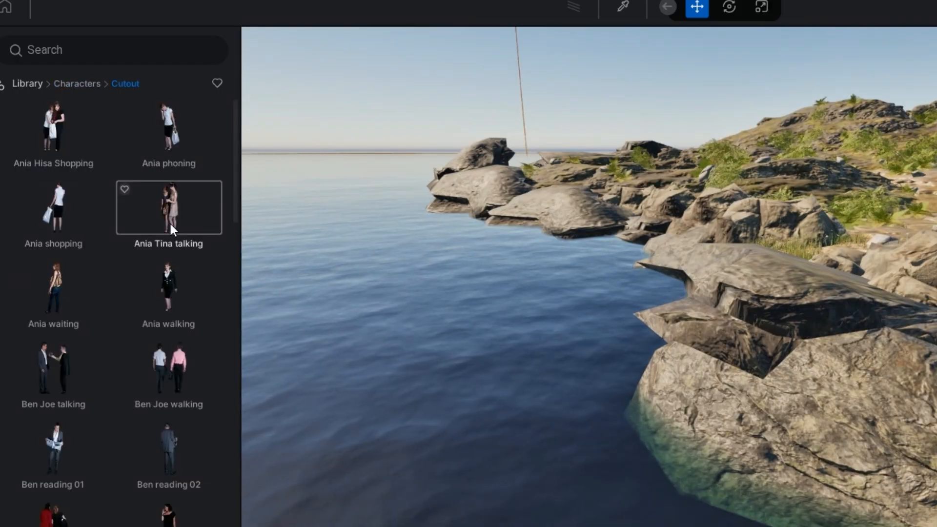
scroll(178, 342, down, 2)
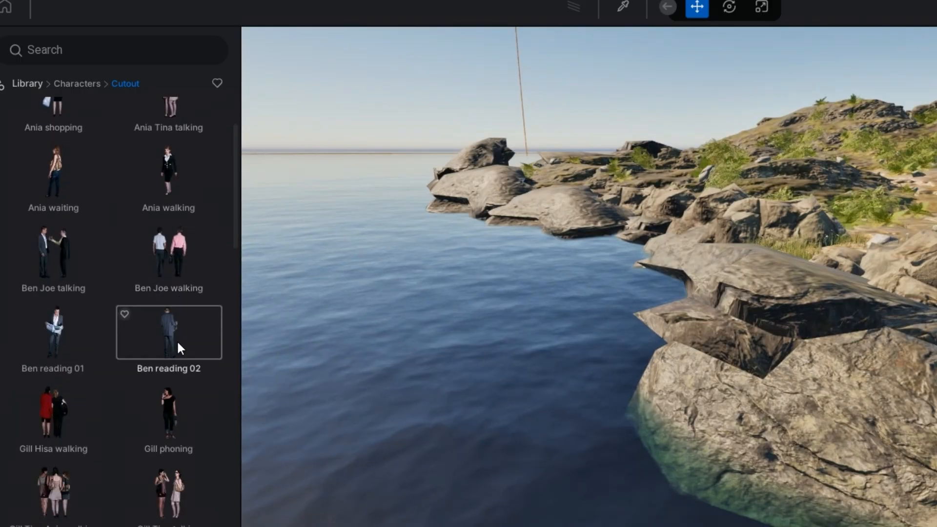
scroll(177, 345, down, 1)
scroll(178, 345, up, 3)
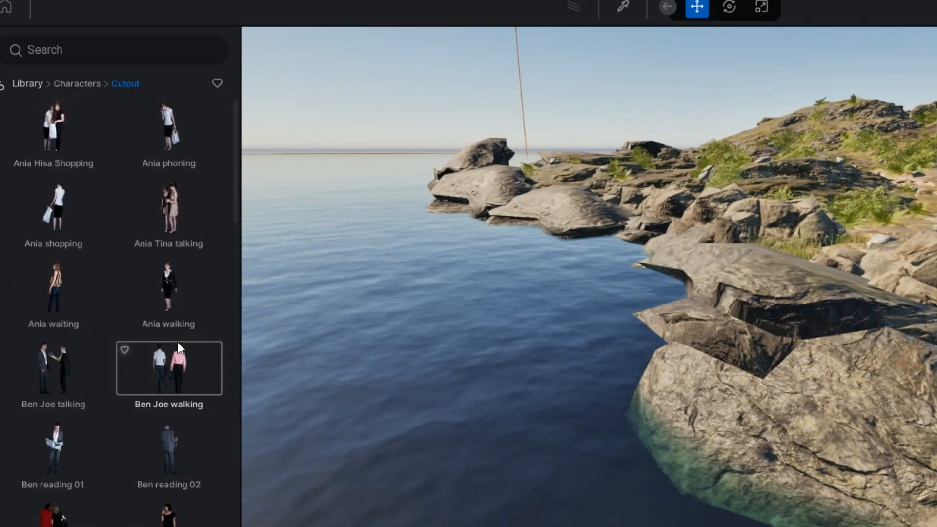
click(72, 82)
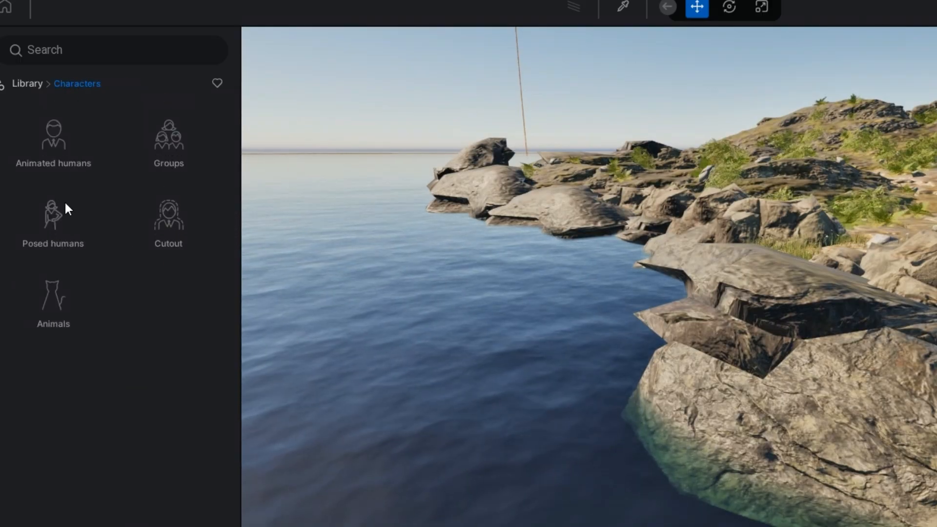
click(56, 223)
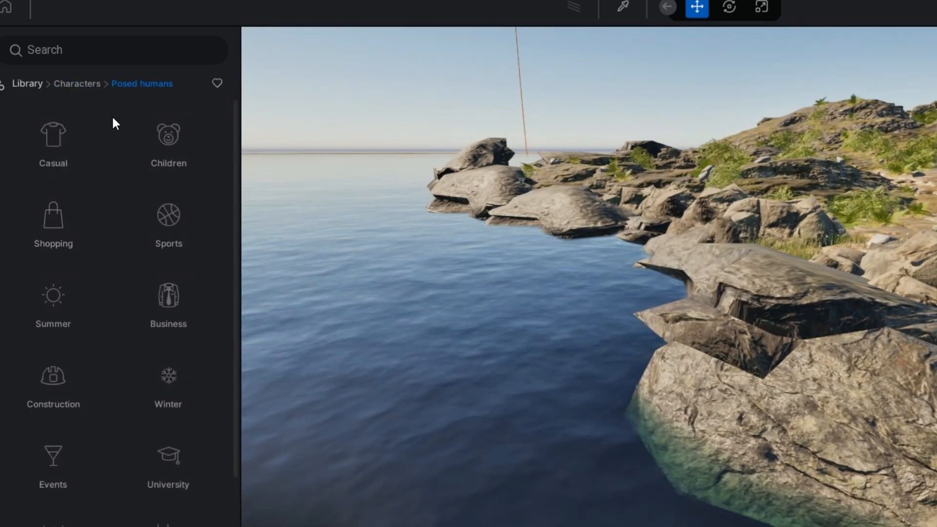
click(70, 83)
click(51, 154)
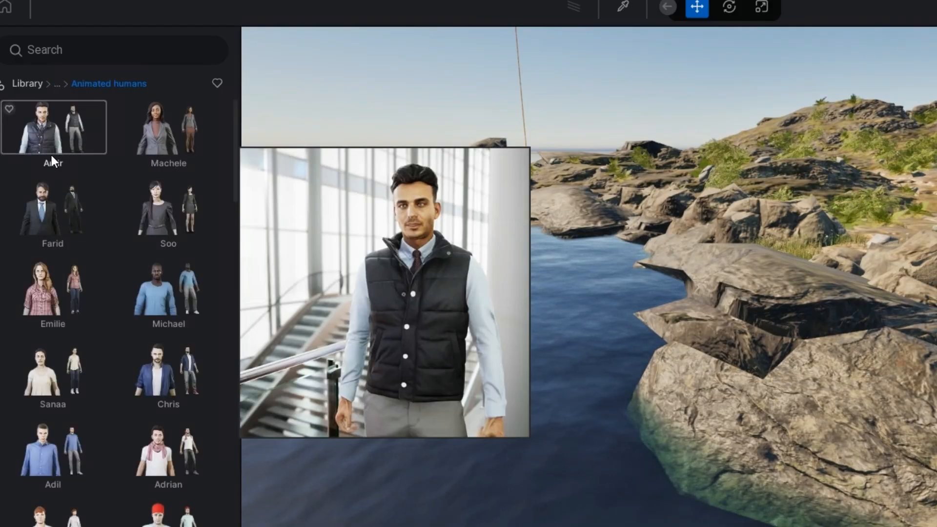
Step: Preview the characters in the Animated humans list
mouse_move(144, 241)
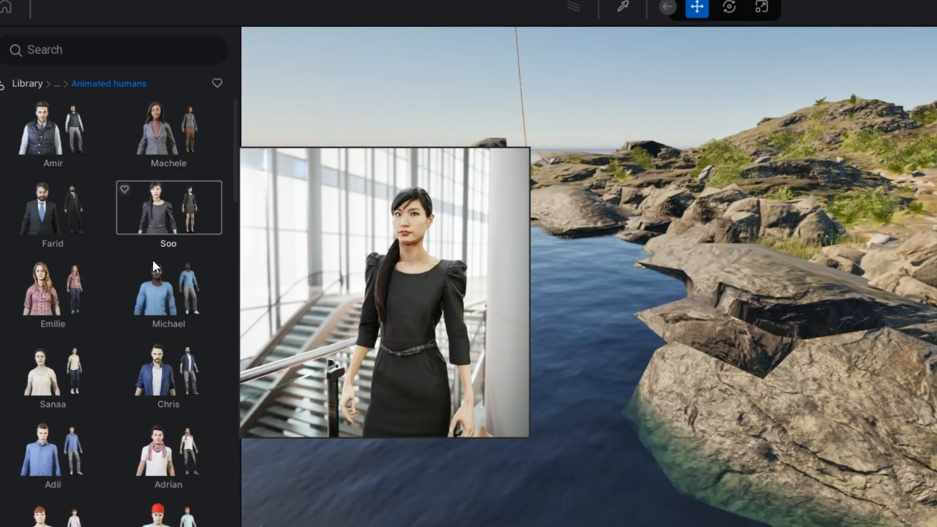
mouse_move(159, 312)
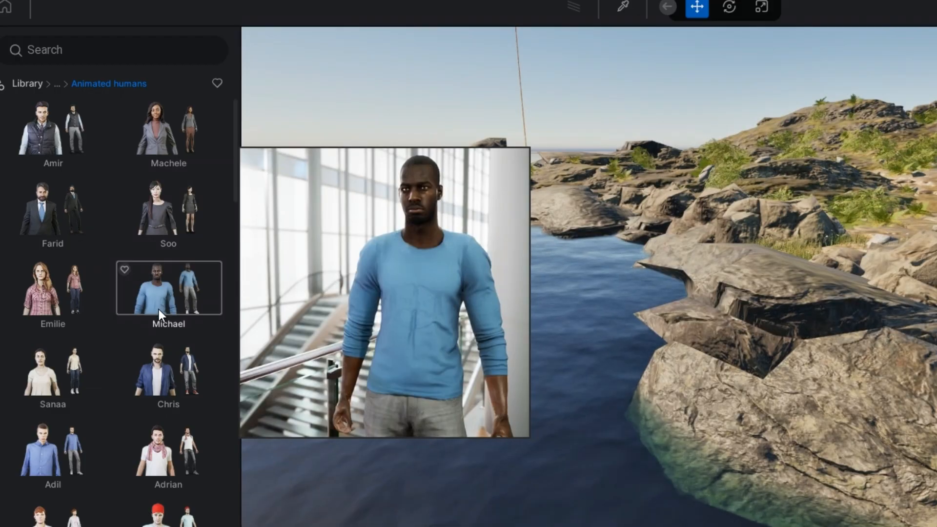
mouse_move(157, 357)
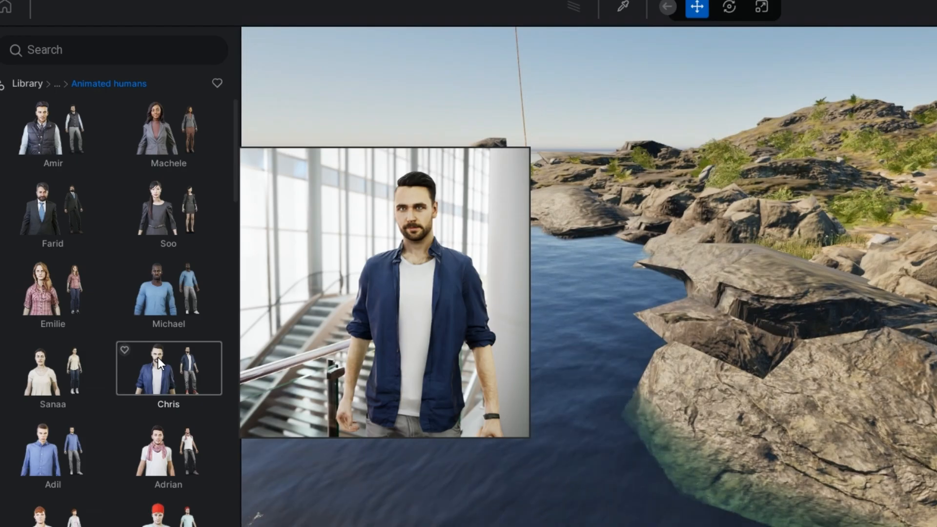
scroll(157, 357, down, 1)
scroll(158, 357, down, 2)
scroll(158, 357, down, 1)
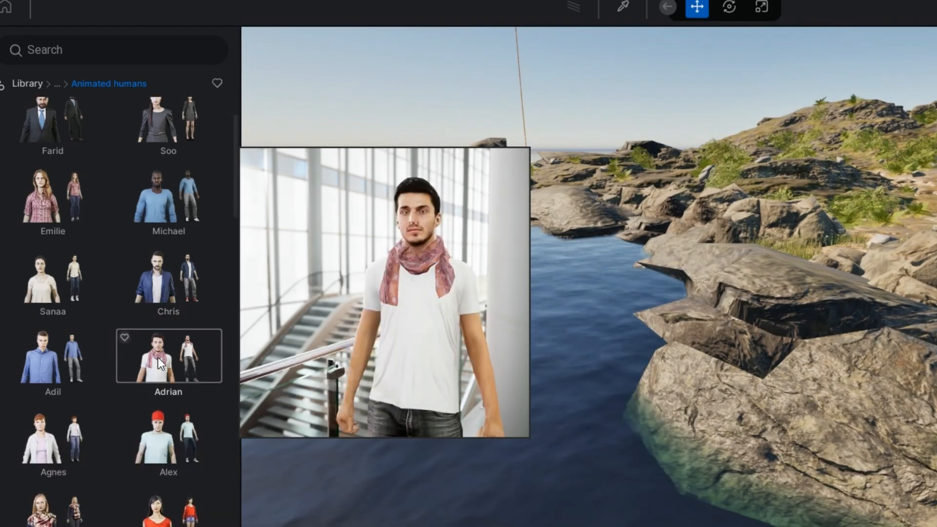
scroll(157, 361, down, 1)
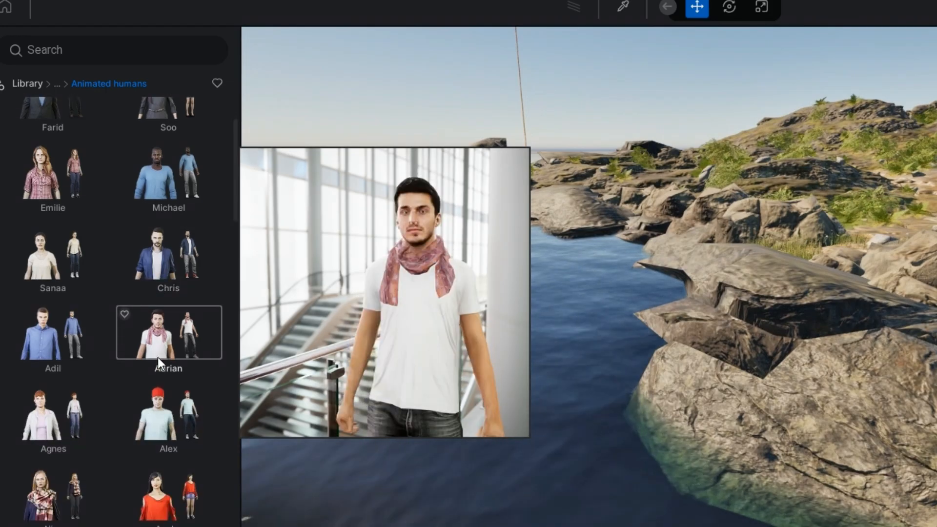
scroll(157, 357, down, 2)
scroll(157, 357, down, 6)
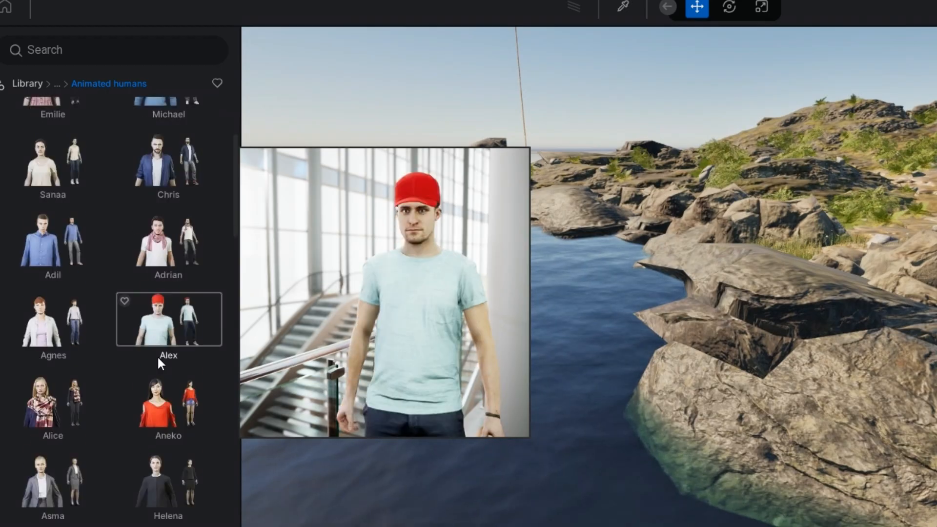
scroll(157, 358, down, 8)
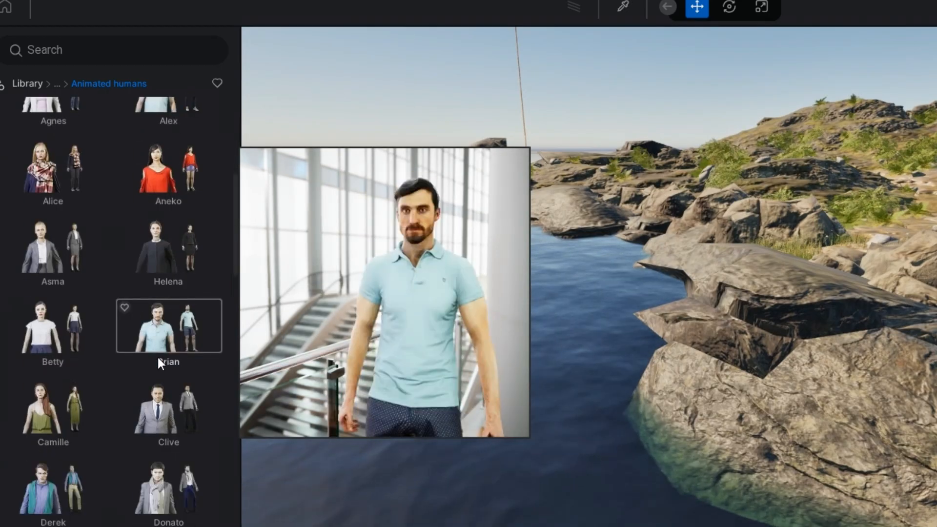
scroll(157, 357, down, 5)
scroll(157, 357, down, 8)
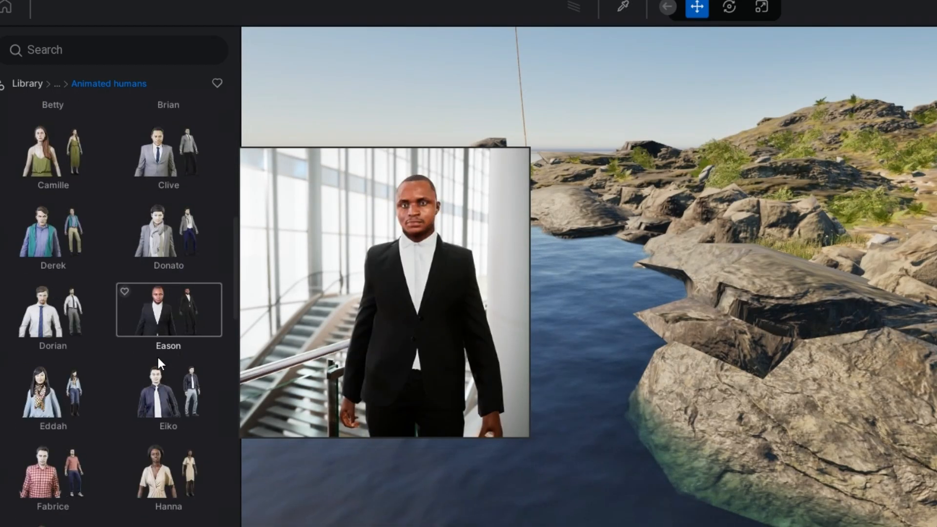
Step: Place the Sinh animated human standing on the rocks beside the water
scroll(157, 357, down, 3)
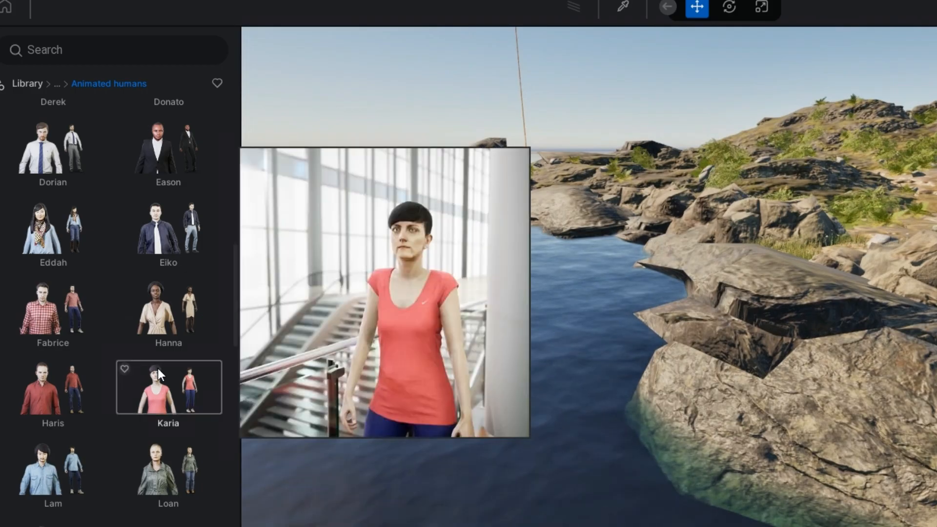
scroll(158, 369, down, 3)
scroll(157, 368, down, 2)
scroll(159, 373, down, 5)
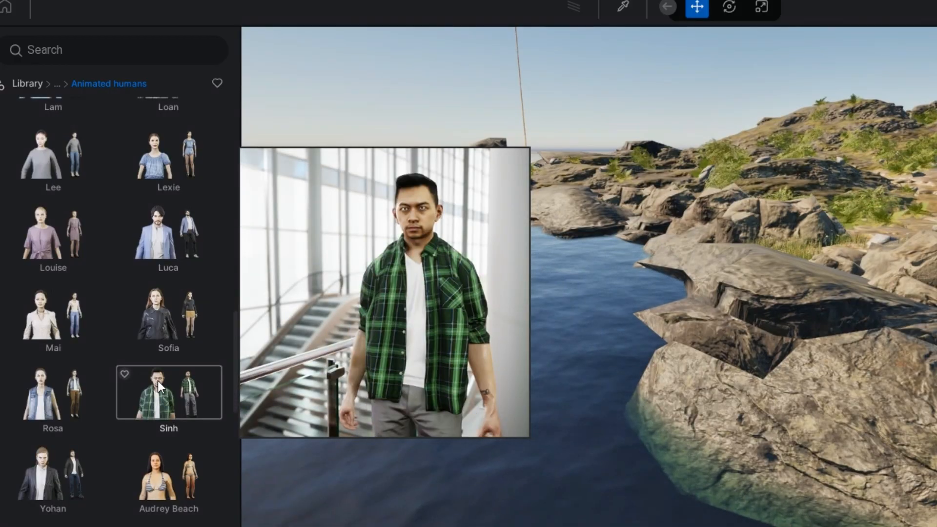
click(157, 381)
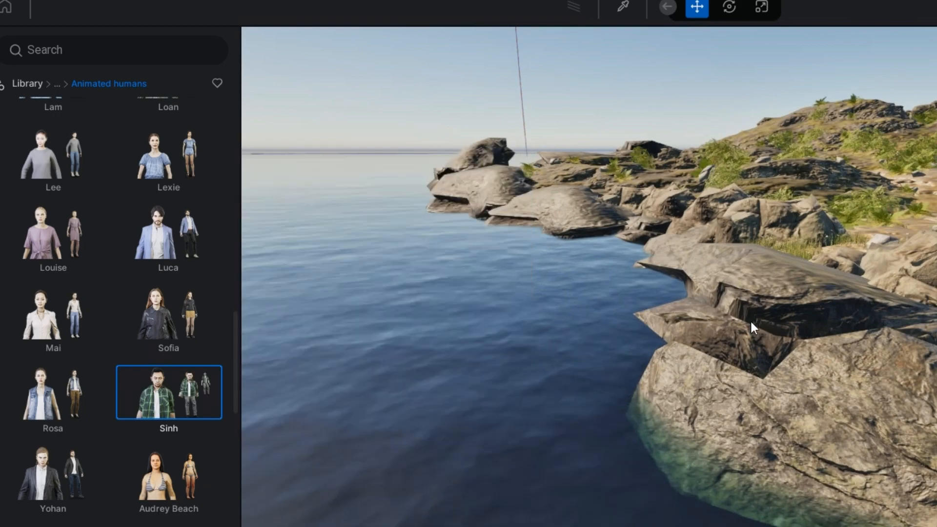
click(790, 275)
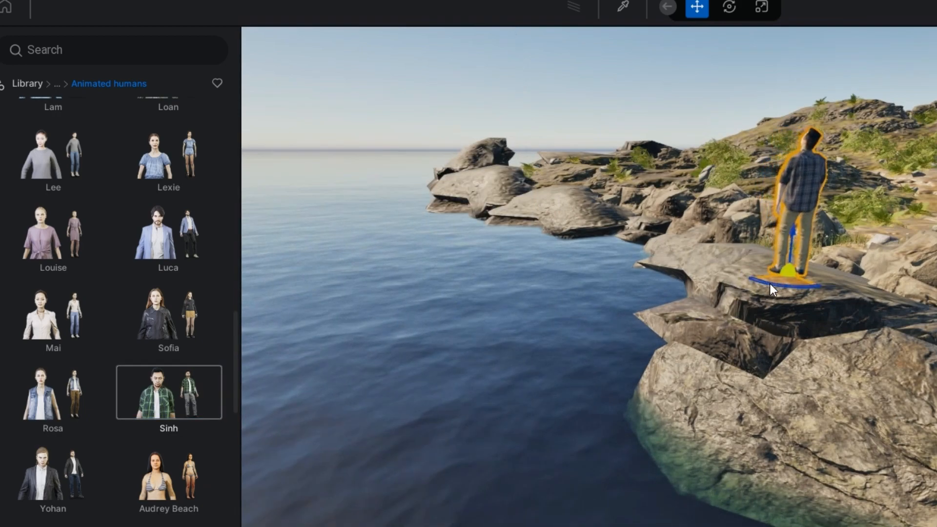
Step: Rotate Sinh and reposition him on the rock ledge beside the water
drag(770, 283, 927, 307)
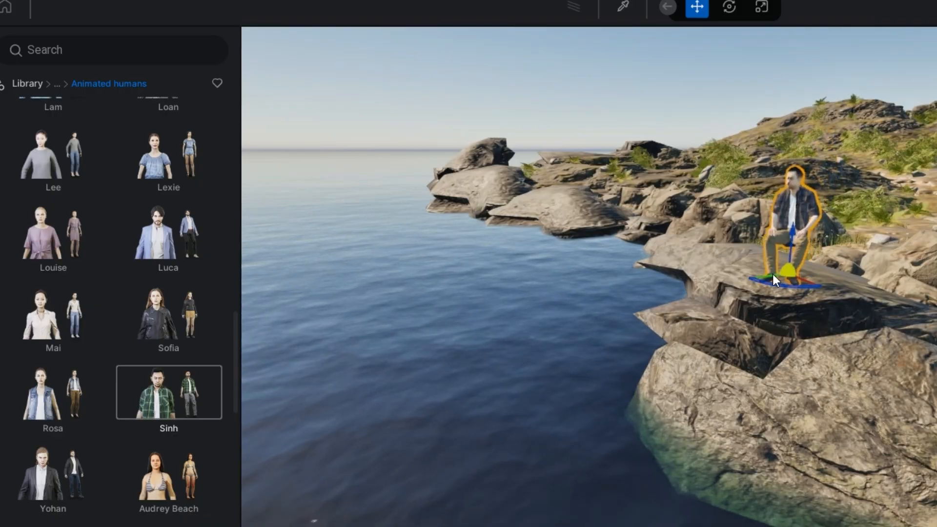
shift+middle_drag(765, 279, 786, 252)
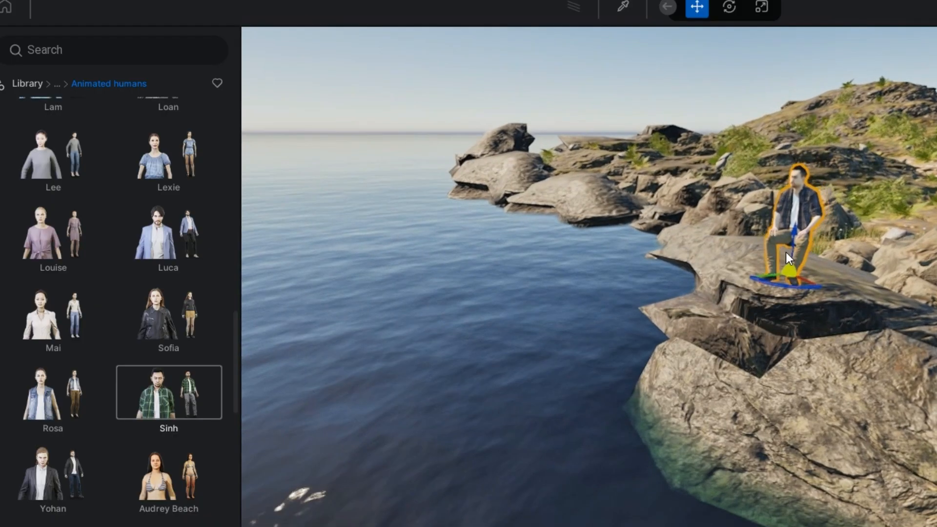
drag(795, 231, 783, 270)
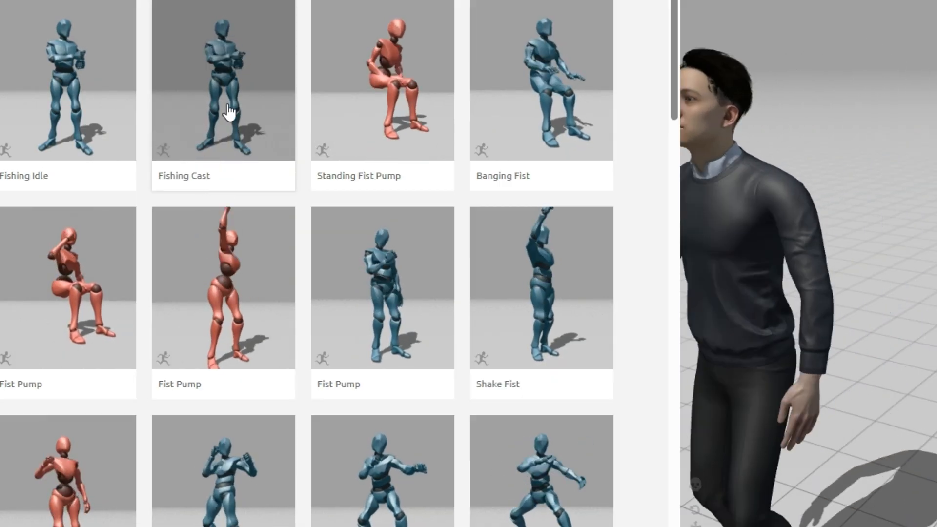
click(218, 43)
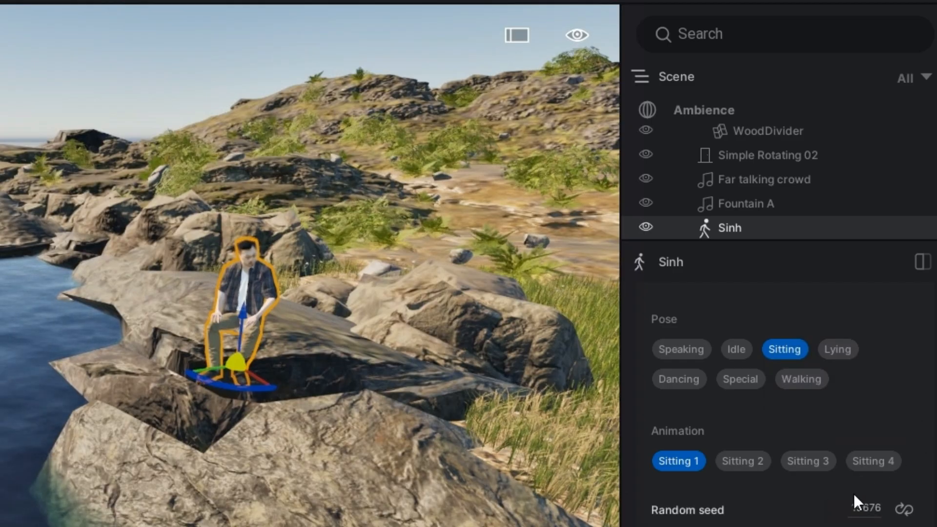
Step: Preview Sinh's Sitting 2, Sitting 3 and Sitting 4 animations, finishing back on Sitting 1
click(750, 458)
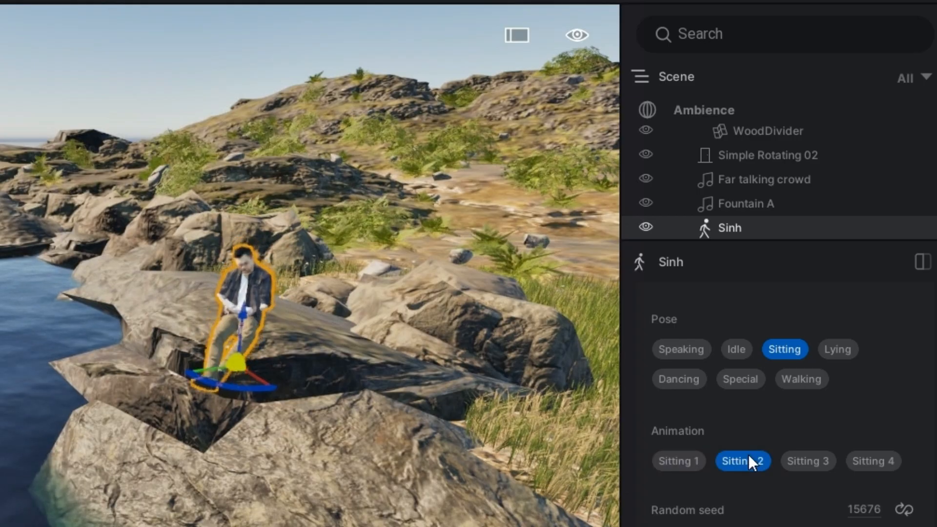
click(800, 466)
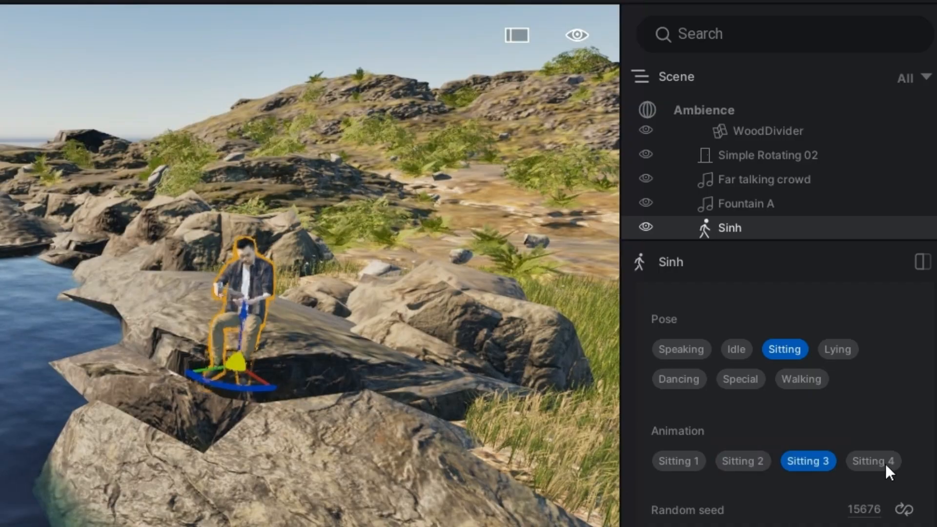
click(887, 465)
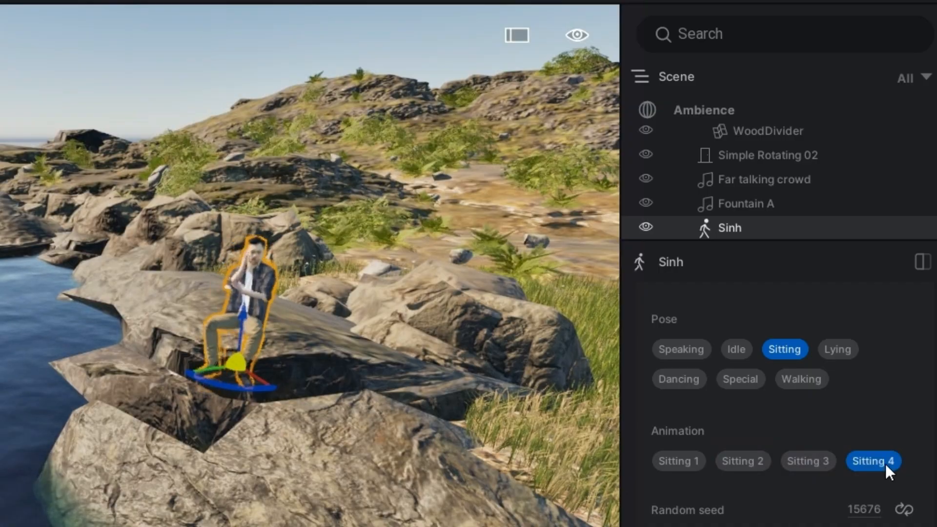
click(676, 461)
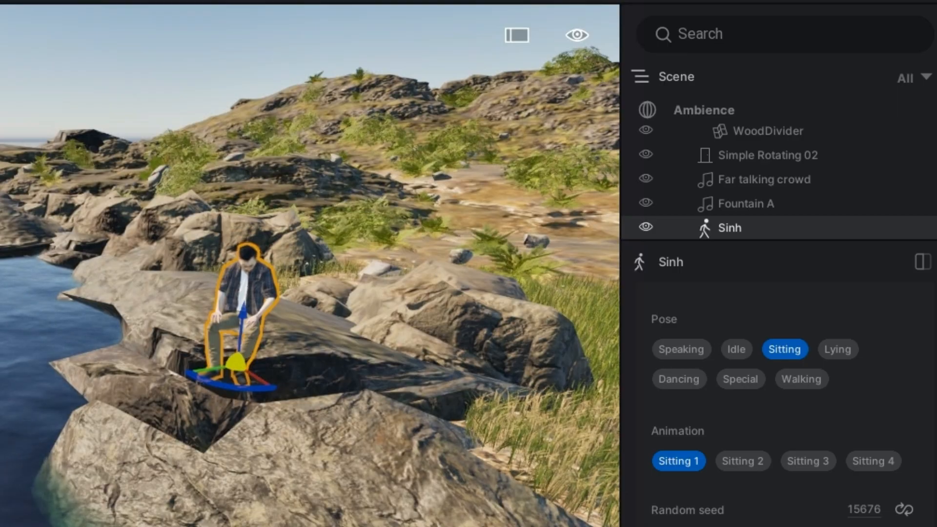
scroll(781, 391, up, 2)
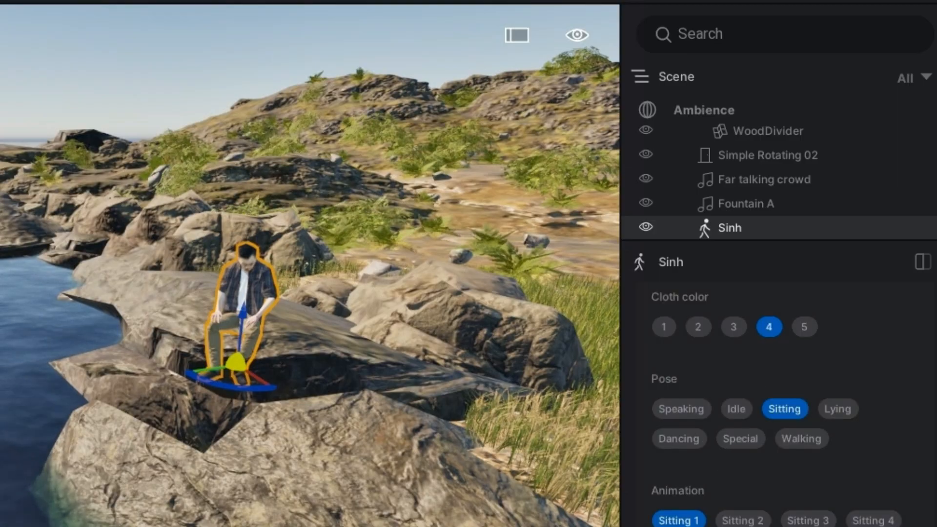
scroll(781, 391, down, 2)
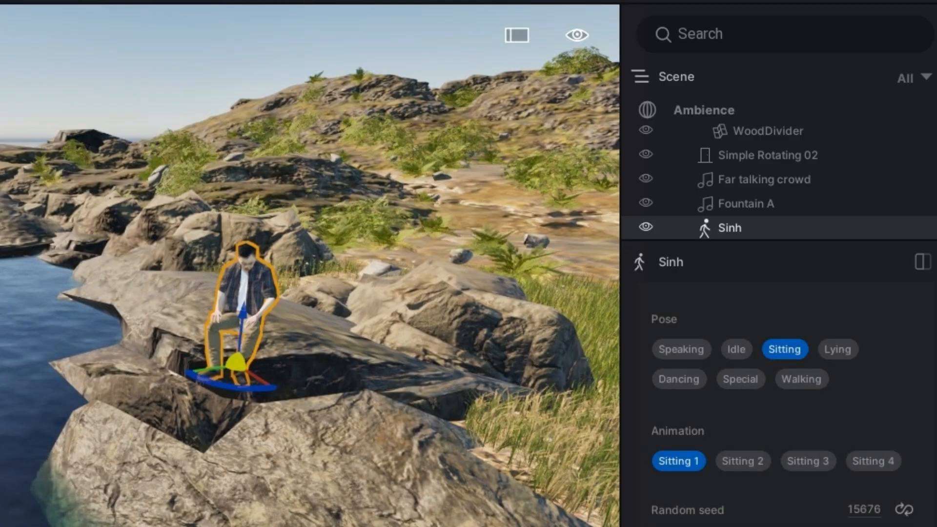